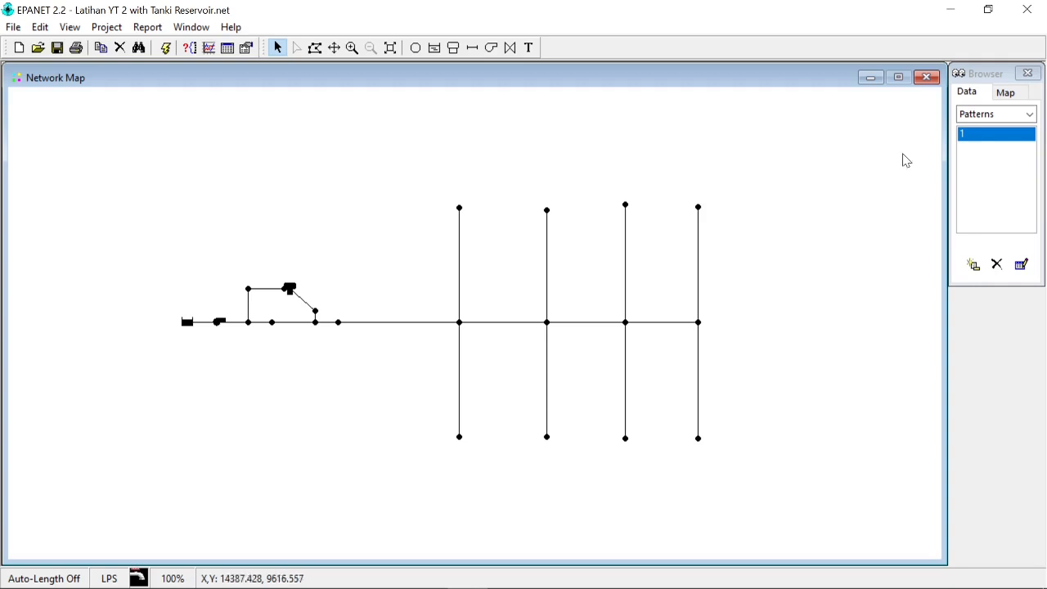
Review the multipliers of demand pattern 1 across all 24 time periods, then close the pattern without changes.
double_click(967, 134)
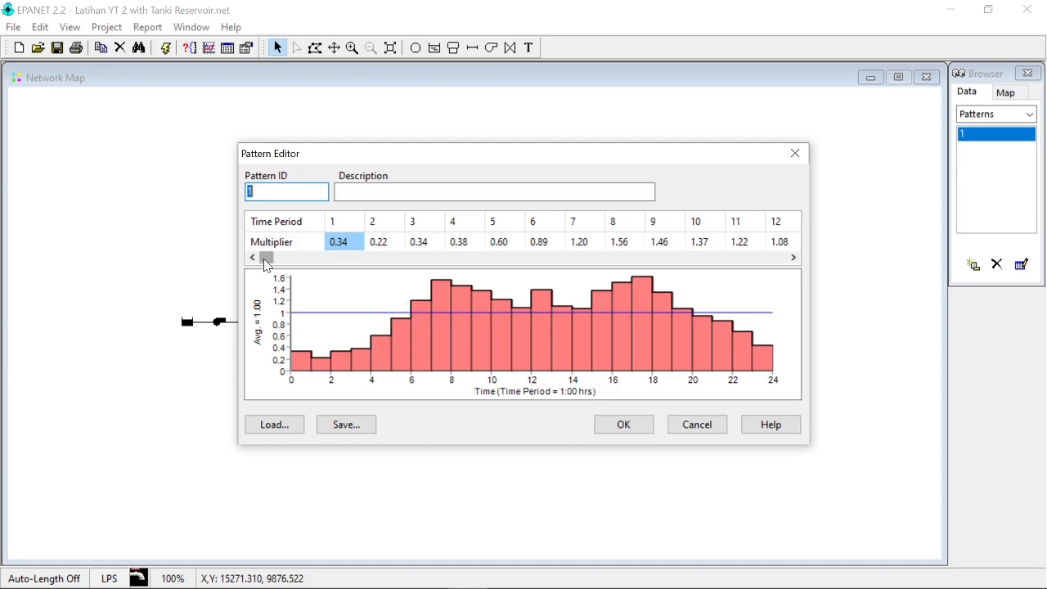
drag(268, 257, 725, 260)
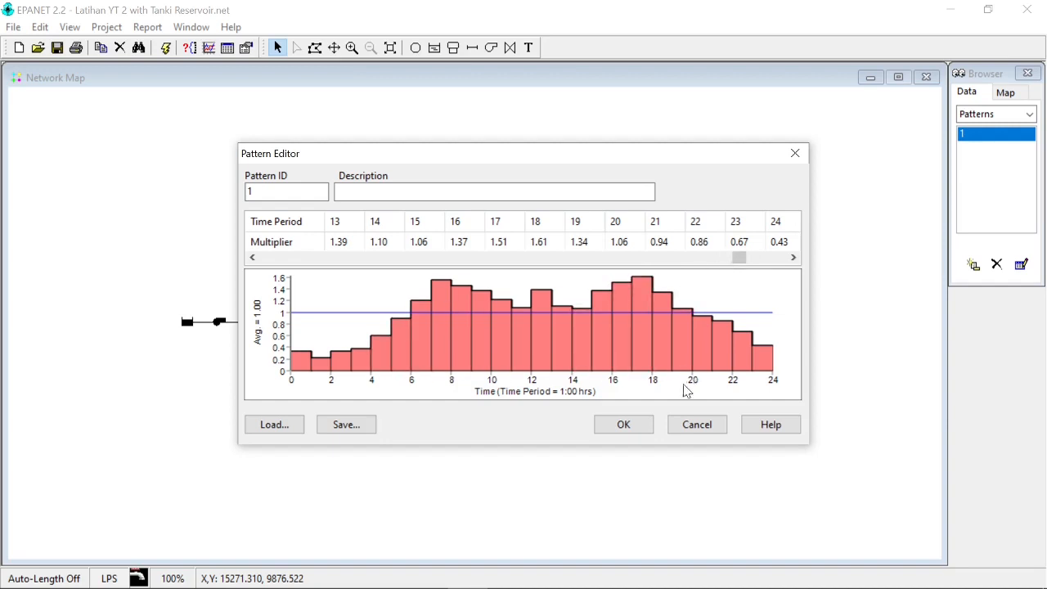
drag(740, 258, 256, 269)
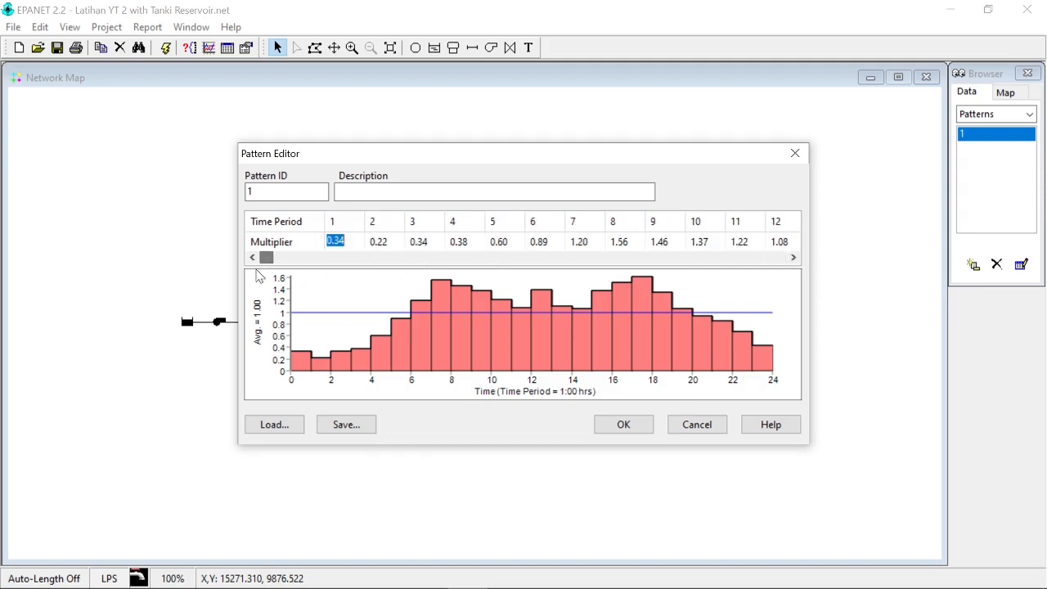
click(796, 155)
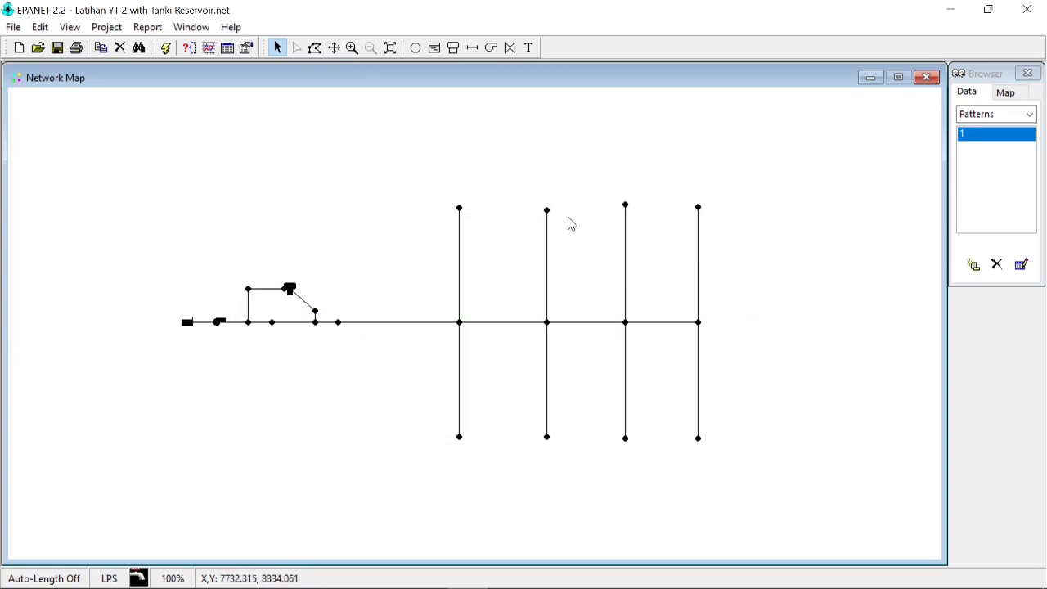
Inspect the properties of the elevated tank, including its elevation, water levels and diameter, and close them.
click(290, 289)
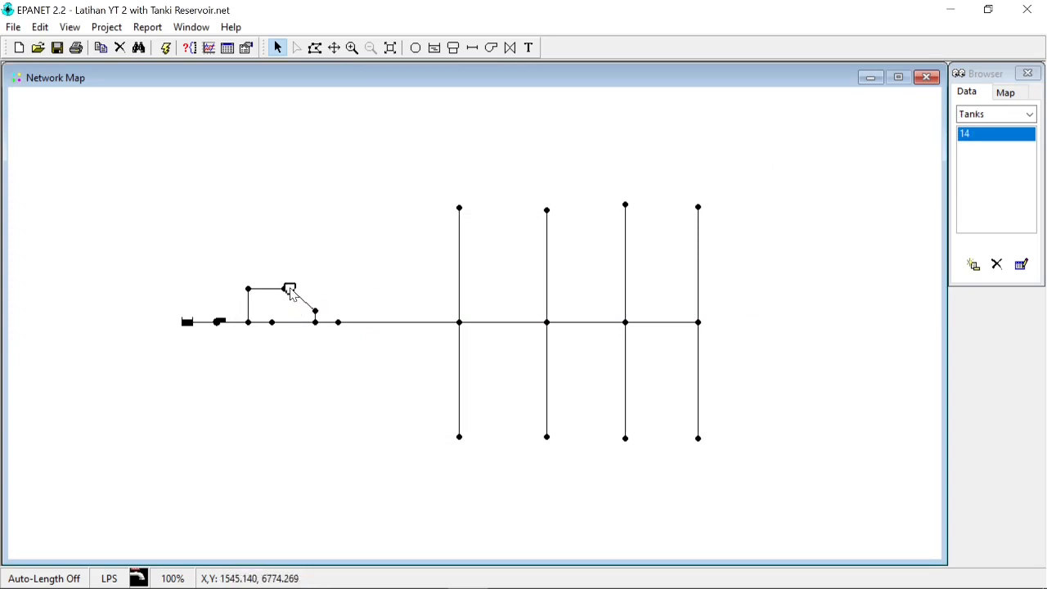
double_click(289, 289)
drag(806, 117, 463, 160)
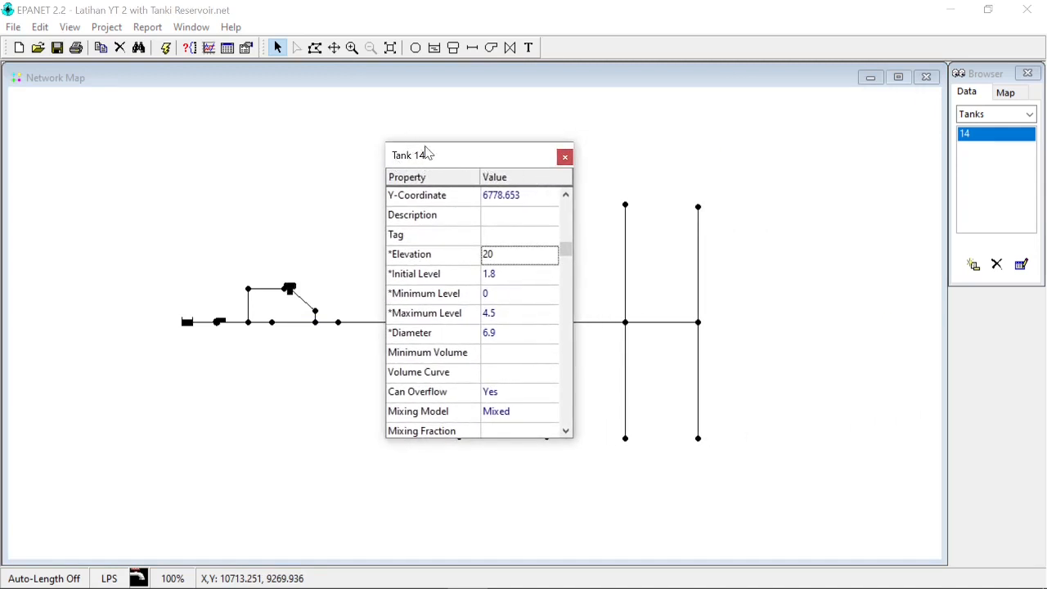
drag(447, 158, 397, 142)
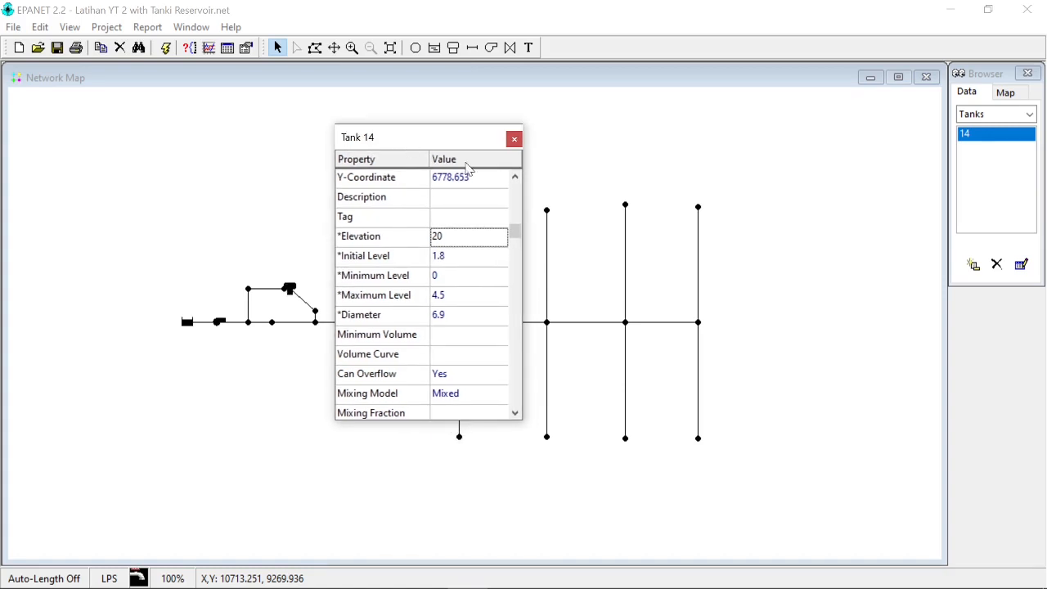
click(386, 322)
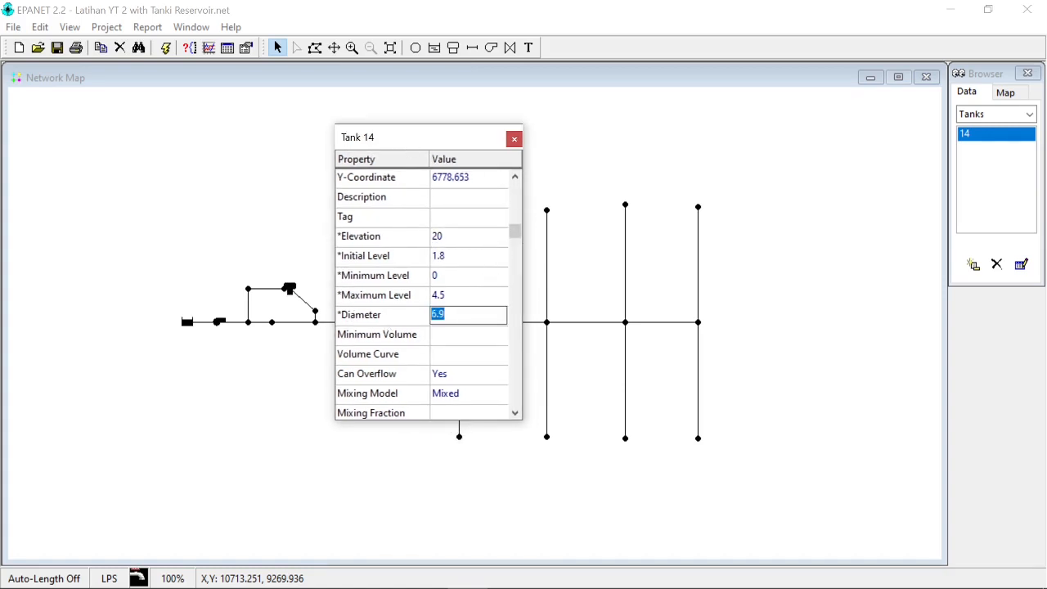
click(448, 315)
drag(468, 145, 462, 186)
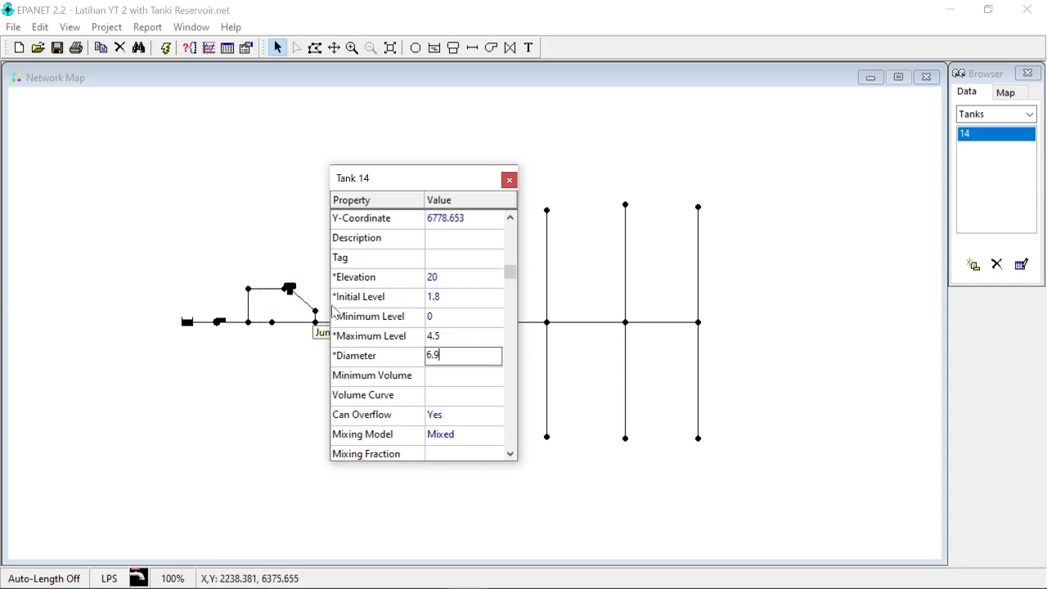
drag(446, 186, 437, 165)
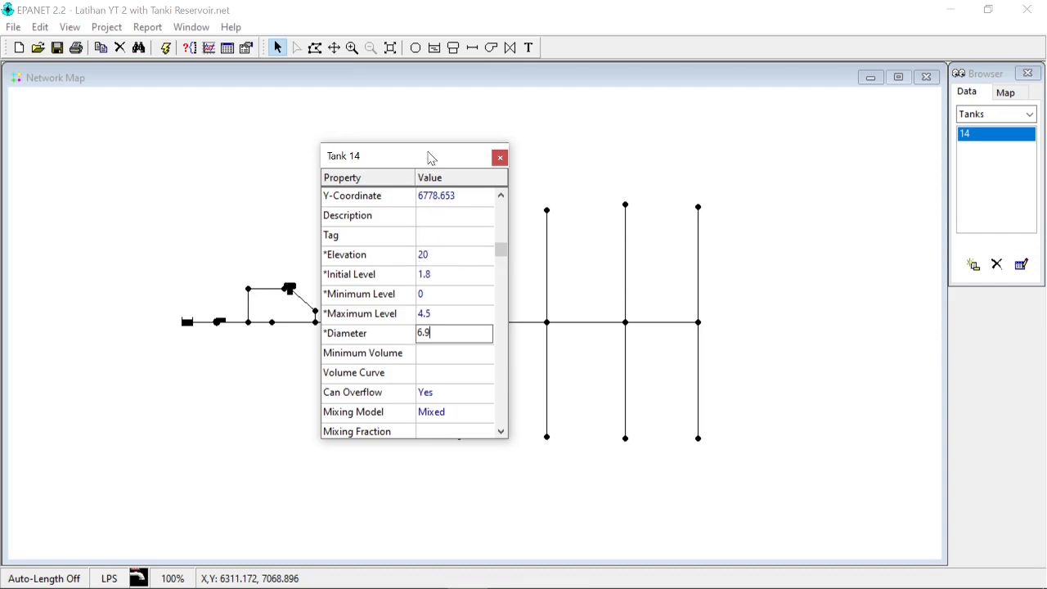
drag(431, 157, 486, 138)
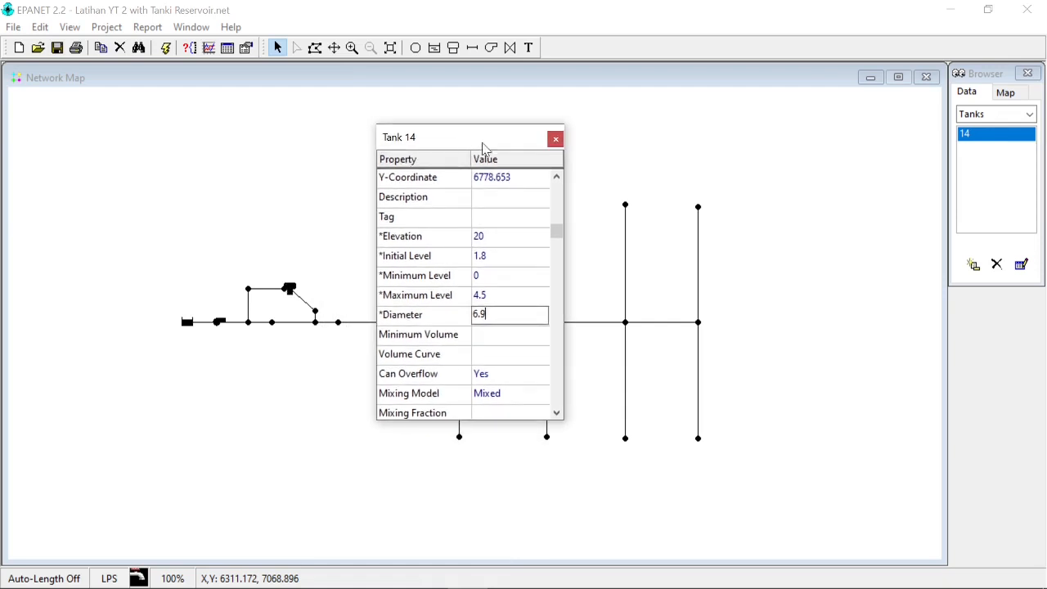
click(555, 139)
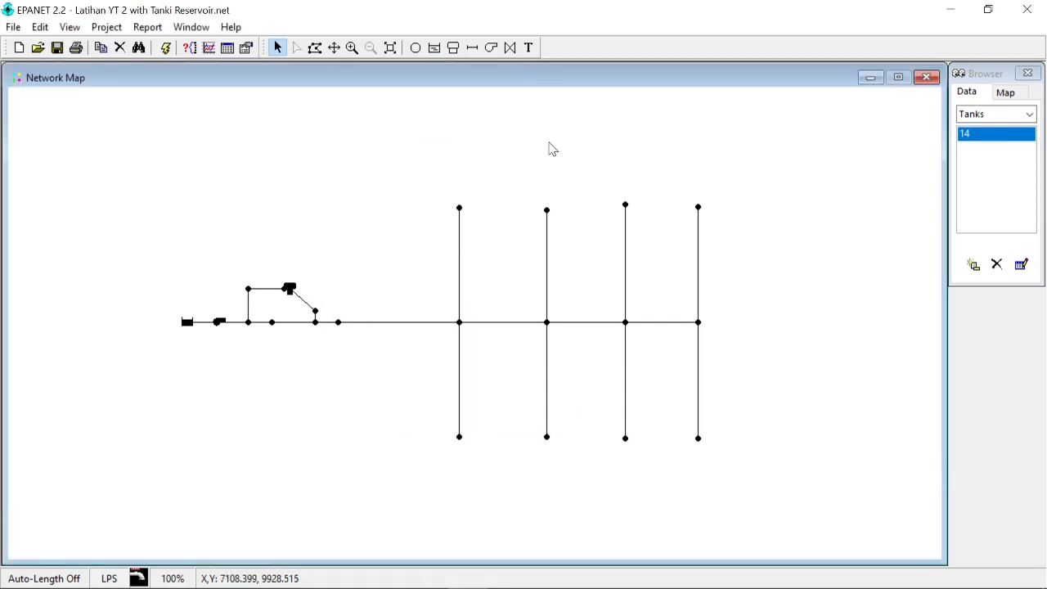
Select the pump beside the reservoir and review the flow and head values of pump curve 1.
click(218, 323)
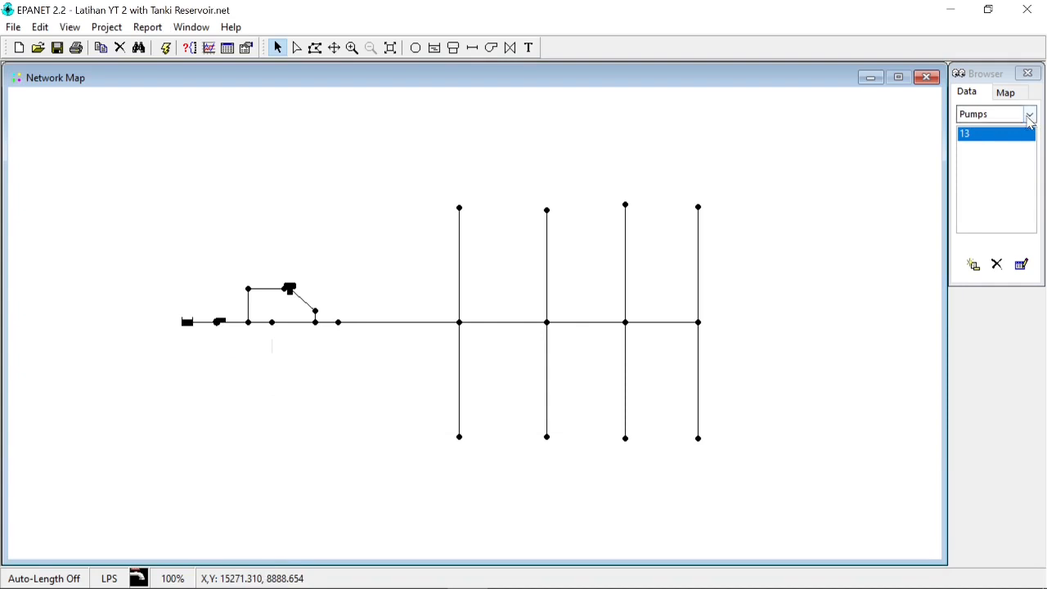
click(1029, 117)
click(1003, 234)
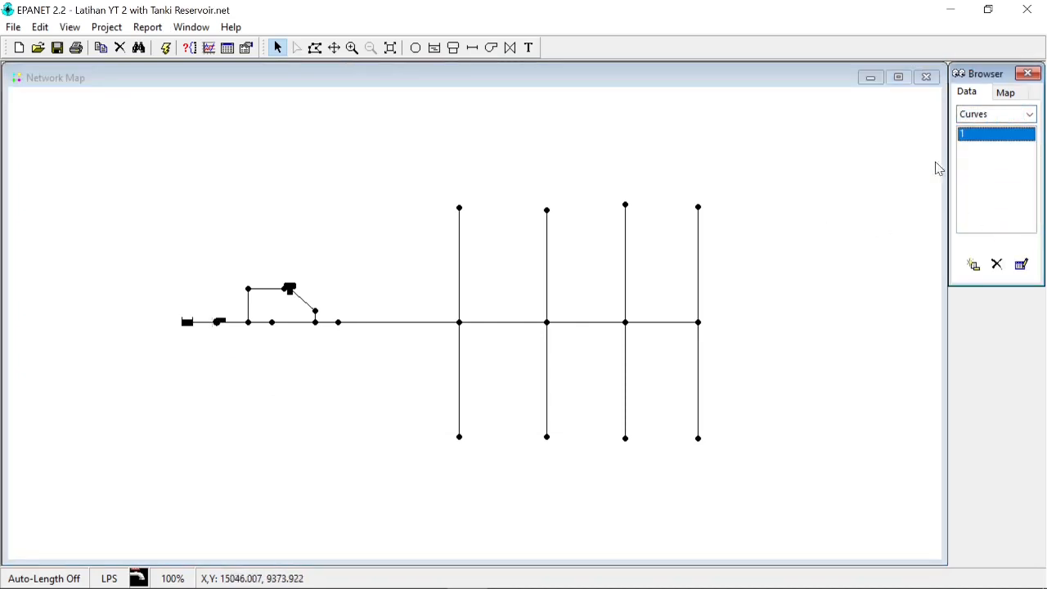
double_click(966, 135)
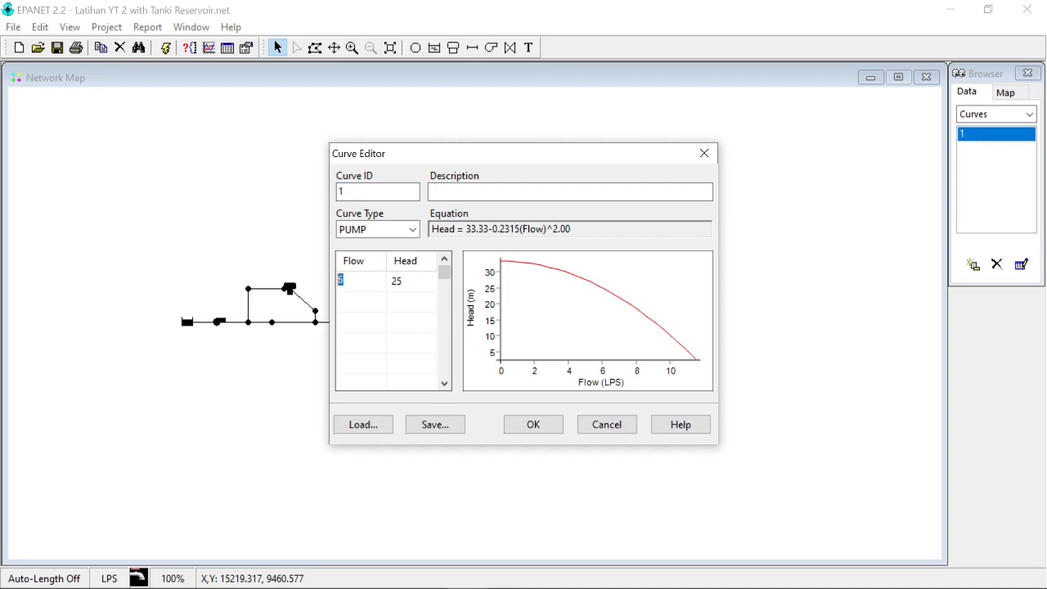
click(406, 287)
drag(471, 161, 557, 164)
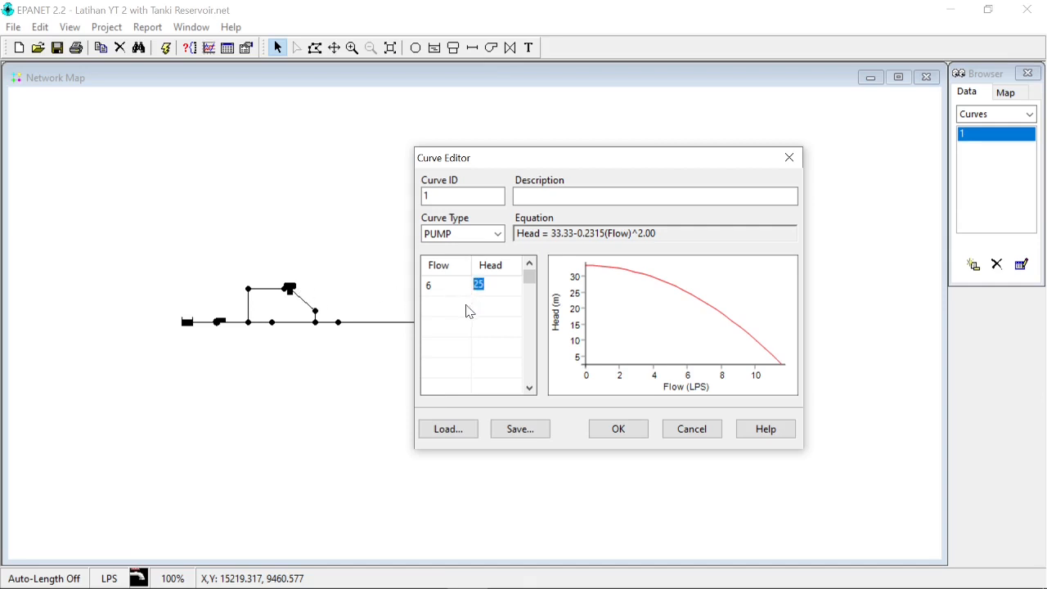
click(626, 424)
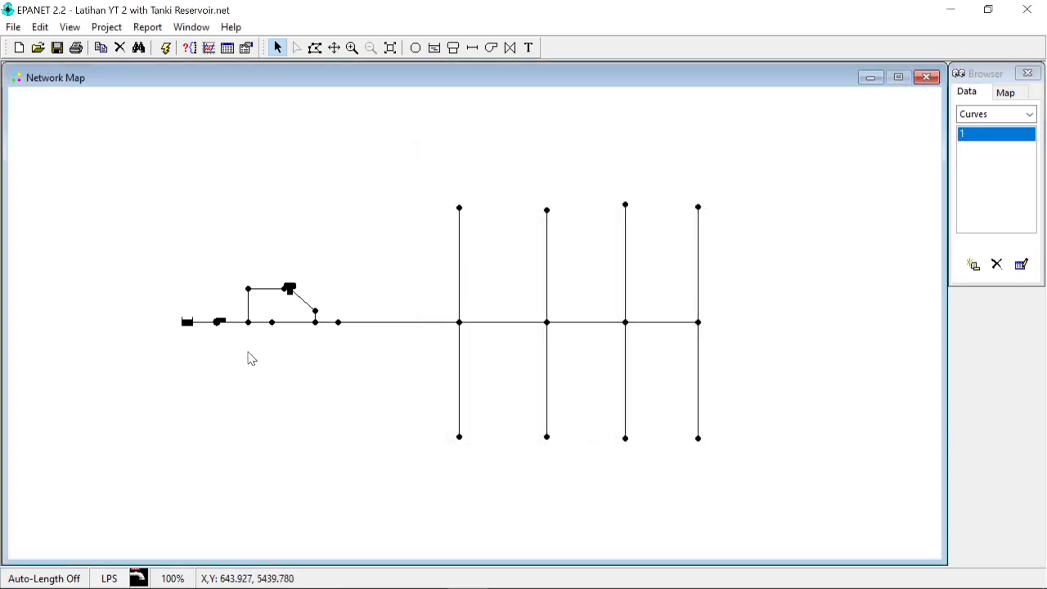
Inspect the properties of pipe 20, the riser leading towards the tank, and check its initial status options.
click(249, 306)
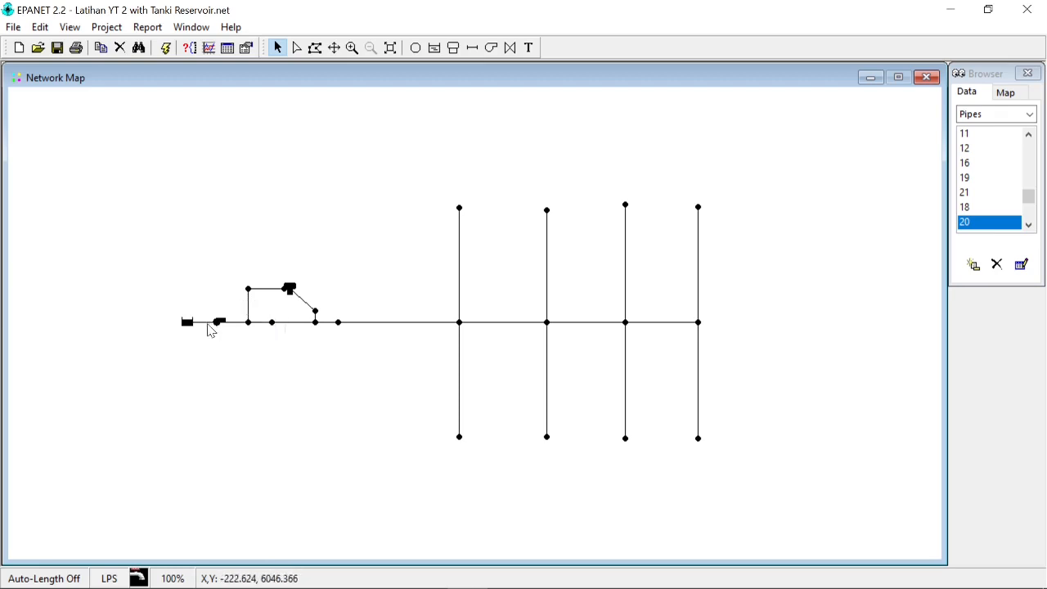
double_click(249, 310)
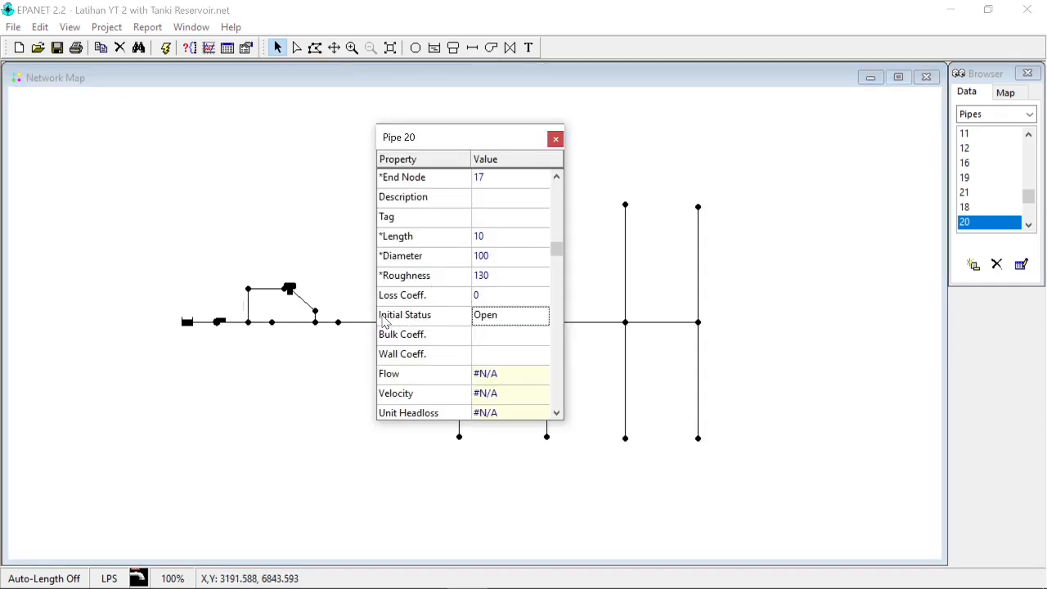
click(503, 318)
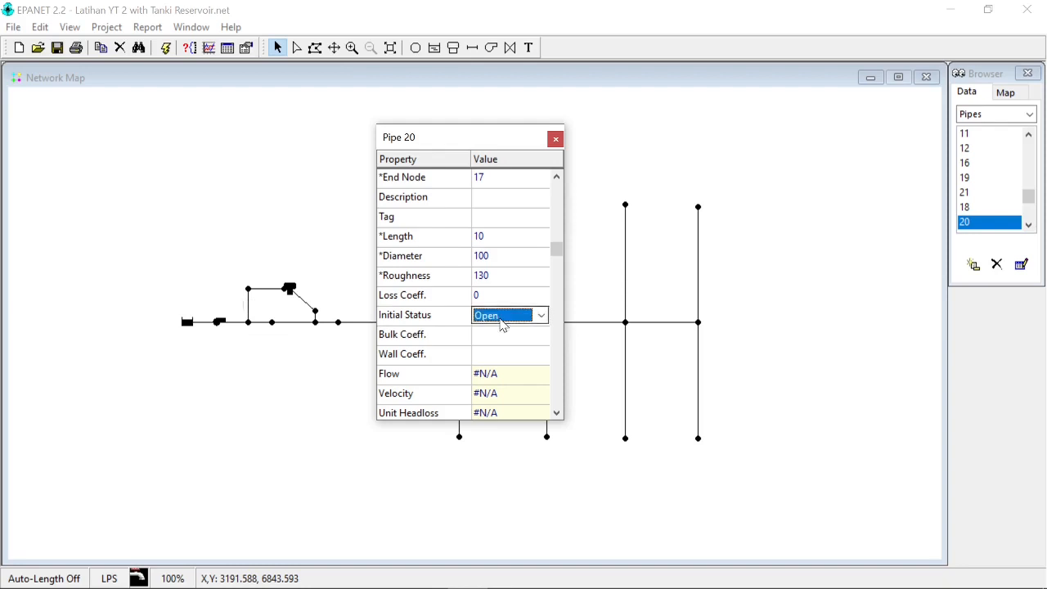
click(540, 315)
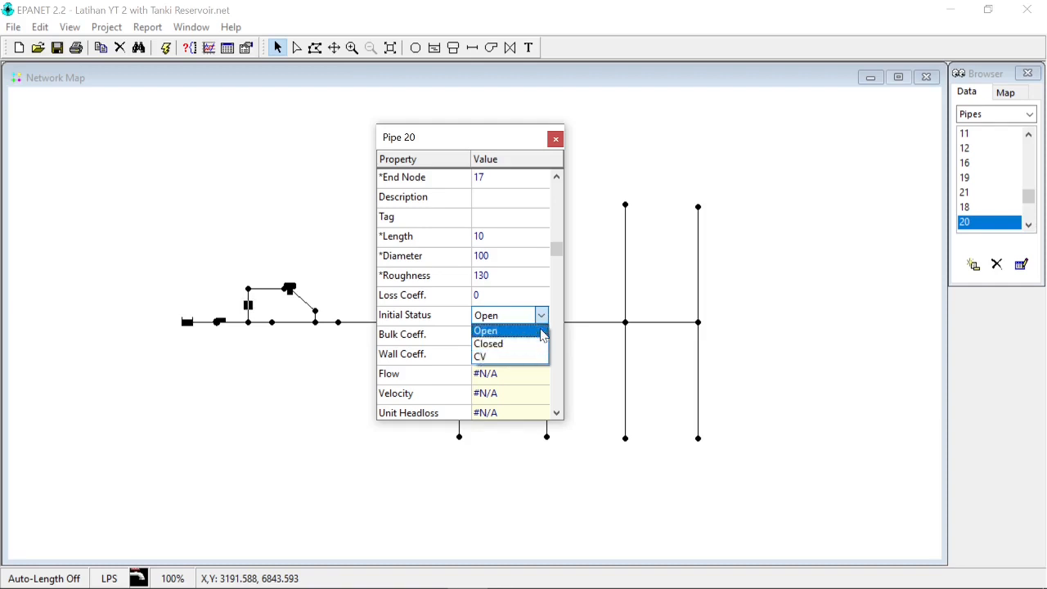
click(542, 315)
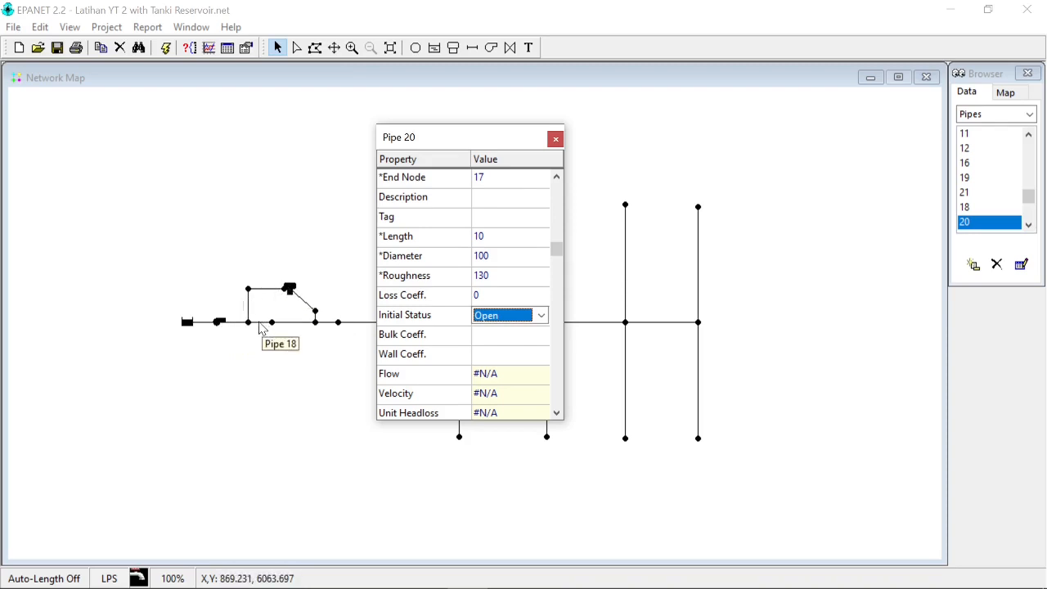
Inspect the properties of pipe 18 on the bypass line below the tank and check its initial status options.
click(260, 324)
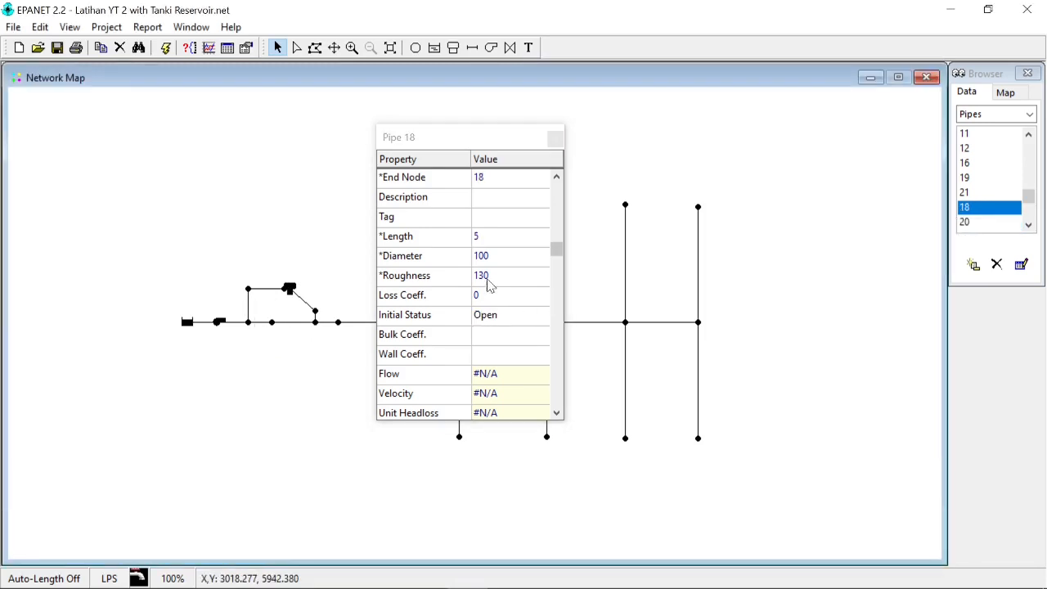
click(491, 323)
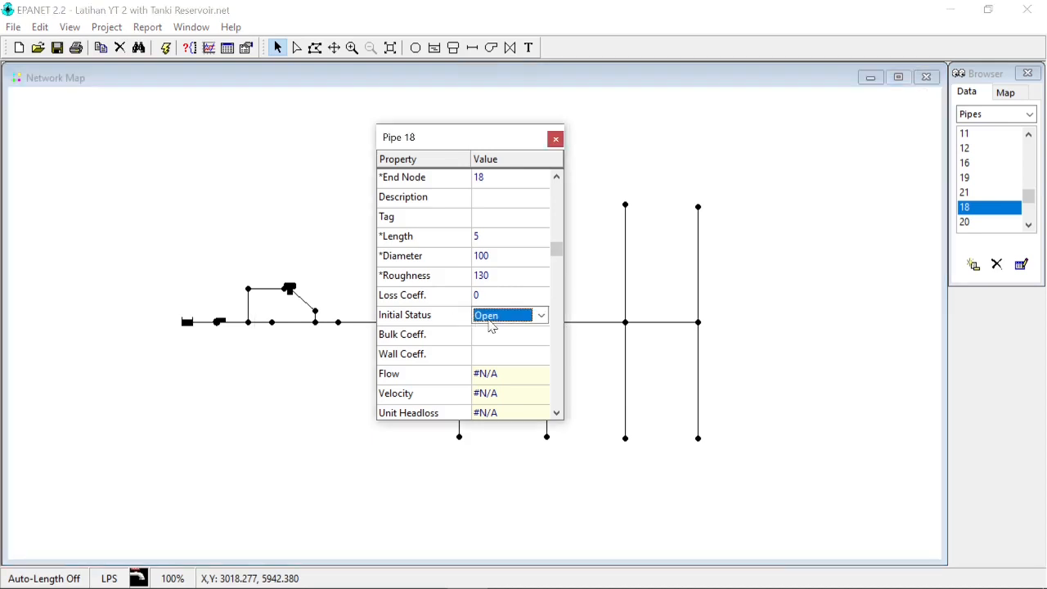
click(543, 318)
click(544, 317)
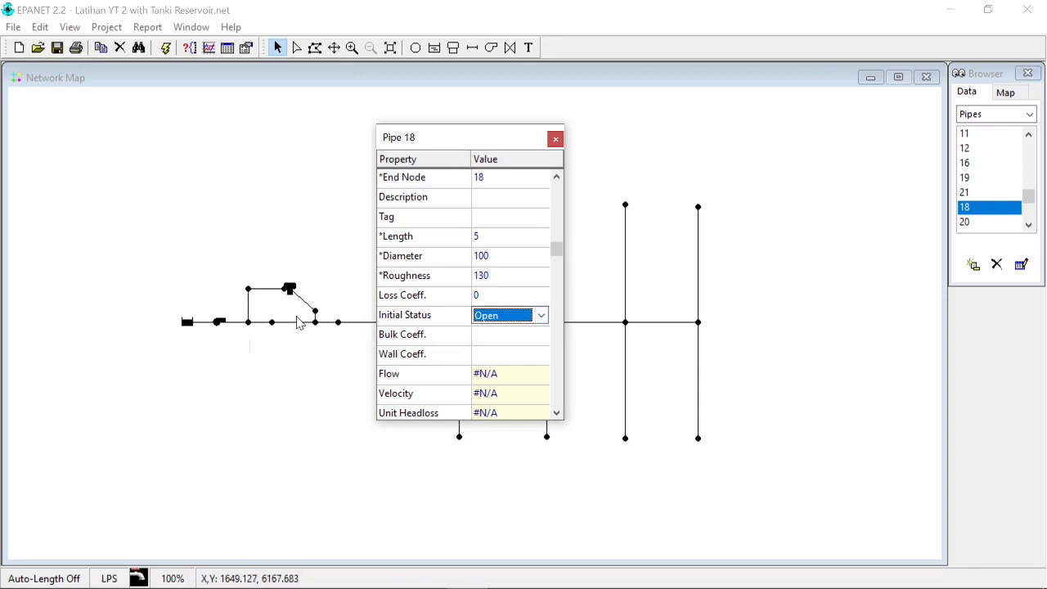
Compare the properties of pipes 17, 20 and 14 around the tank, keeping the property window clear of the network.
click(316, 318)
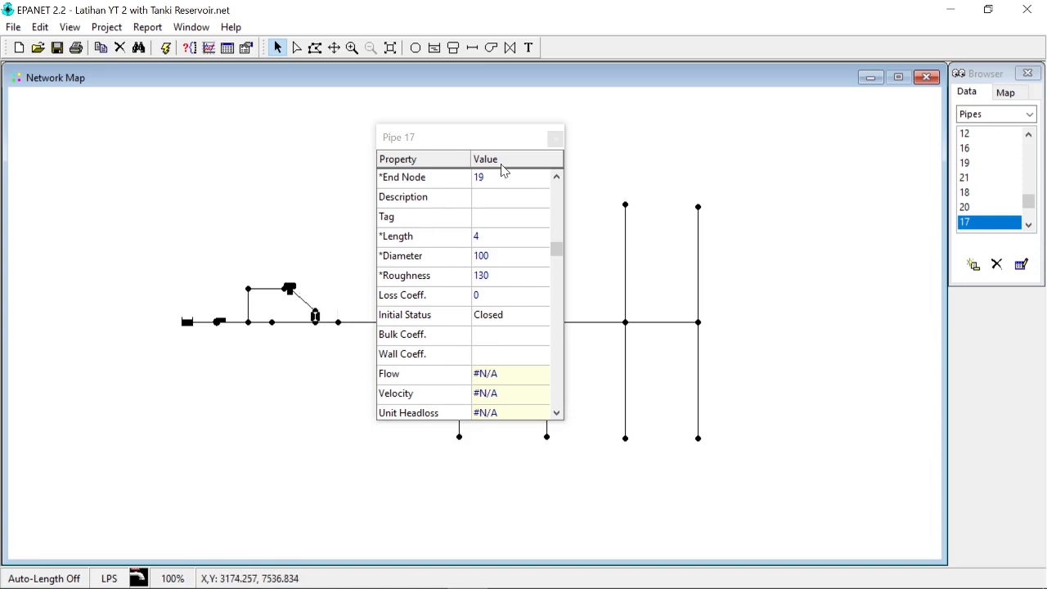
click(250, 311)
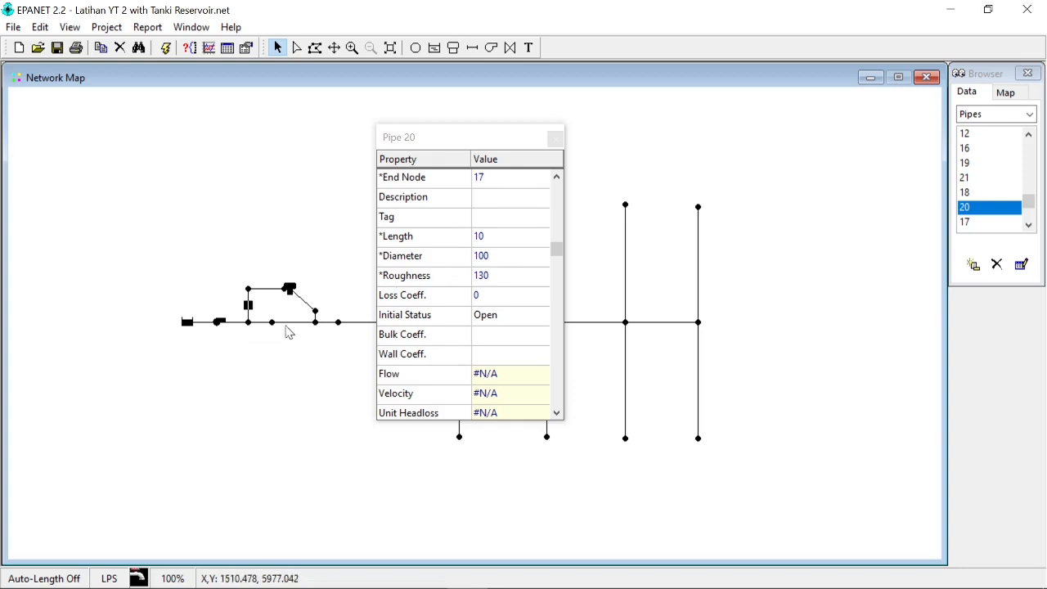
click(270, 291)
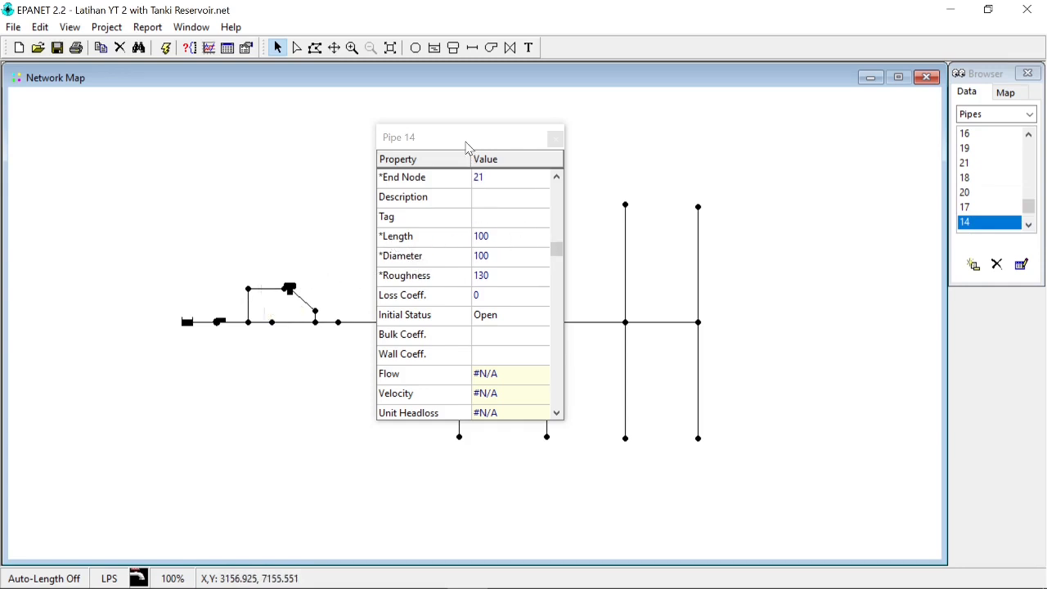
drag(467, 145, 818, 177)
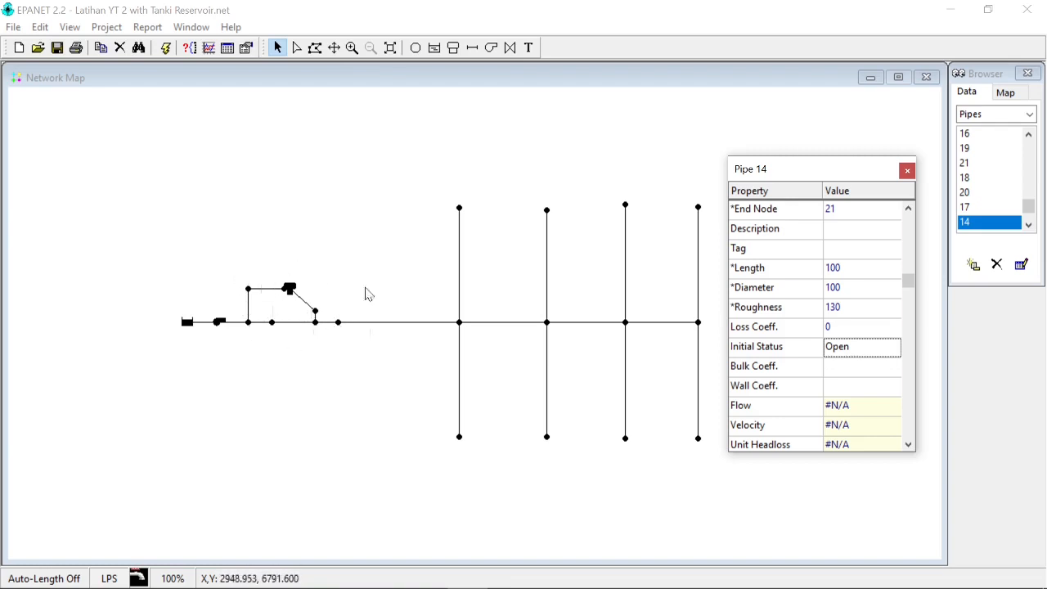
drag(760, 172, 673, 181)
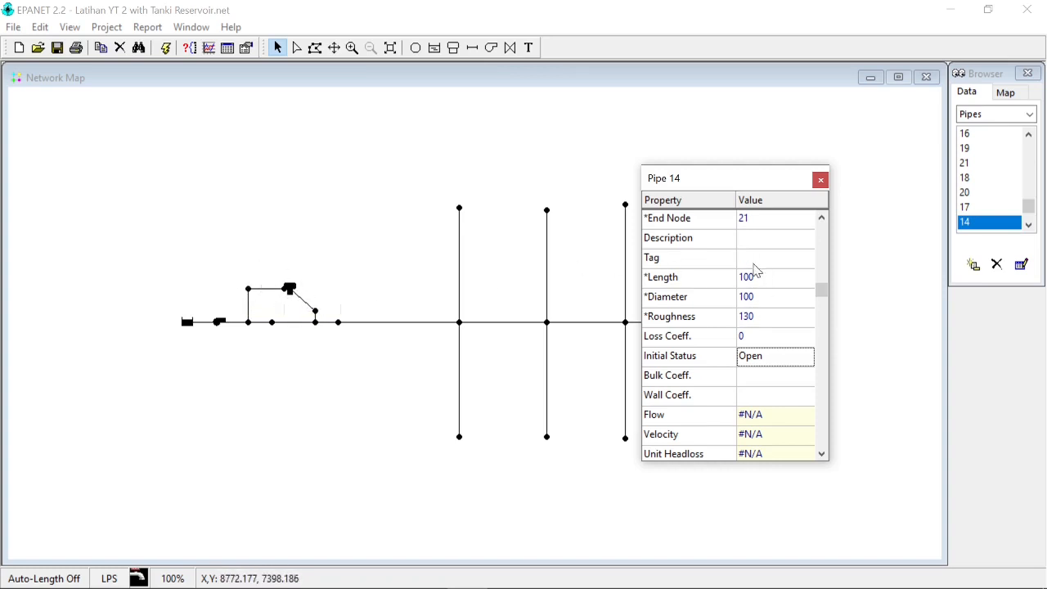
drag(699, 184, 478, 178)
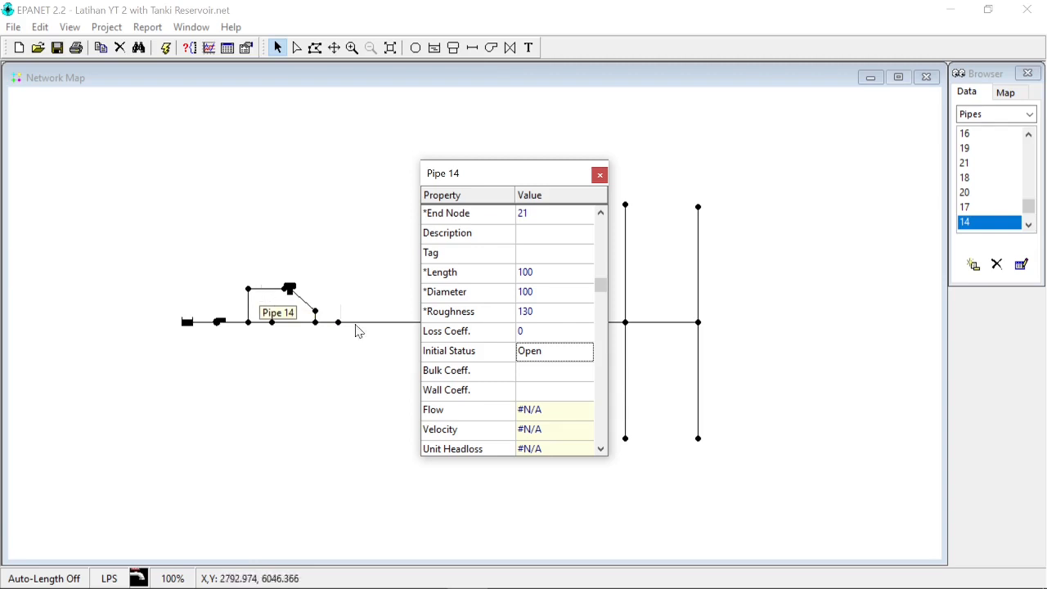
drag(495, 172, 679, 166)
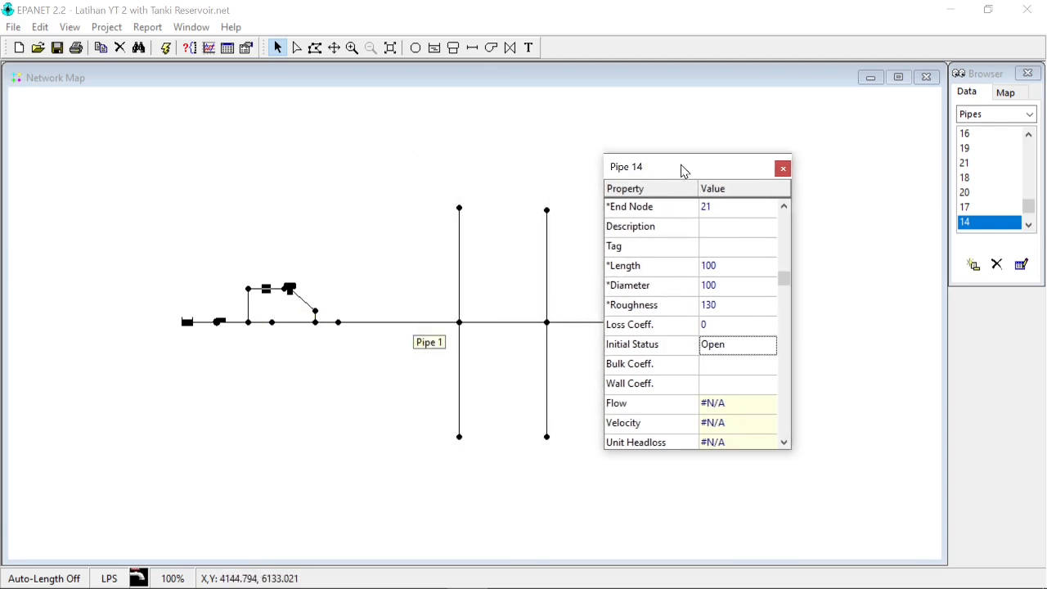
View the properties of pipe 1 on the main line and of the junction at the tank inlet.
click(393, 324)
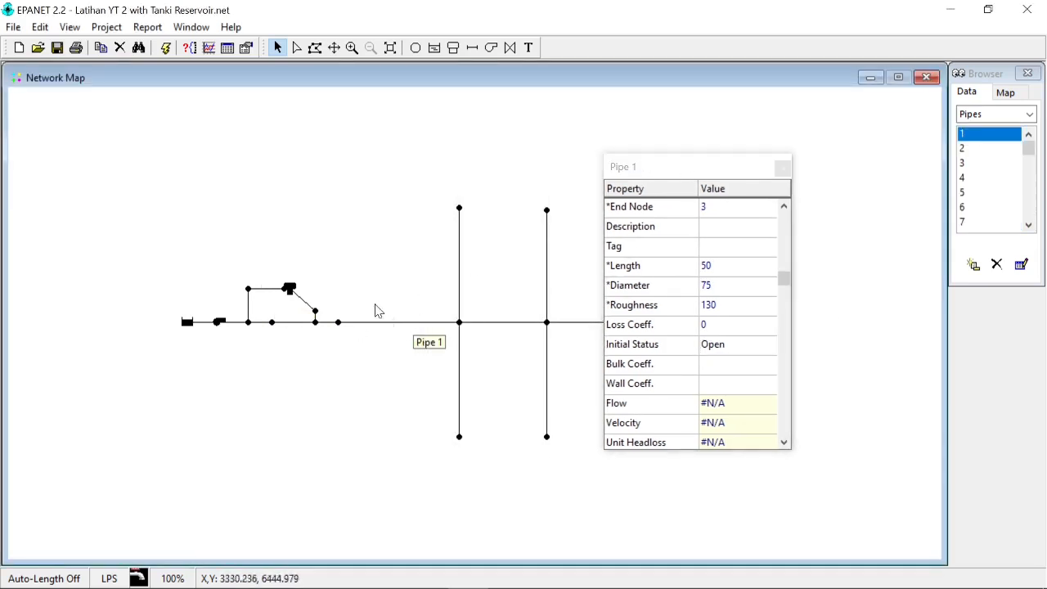
click(365, 349)
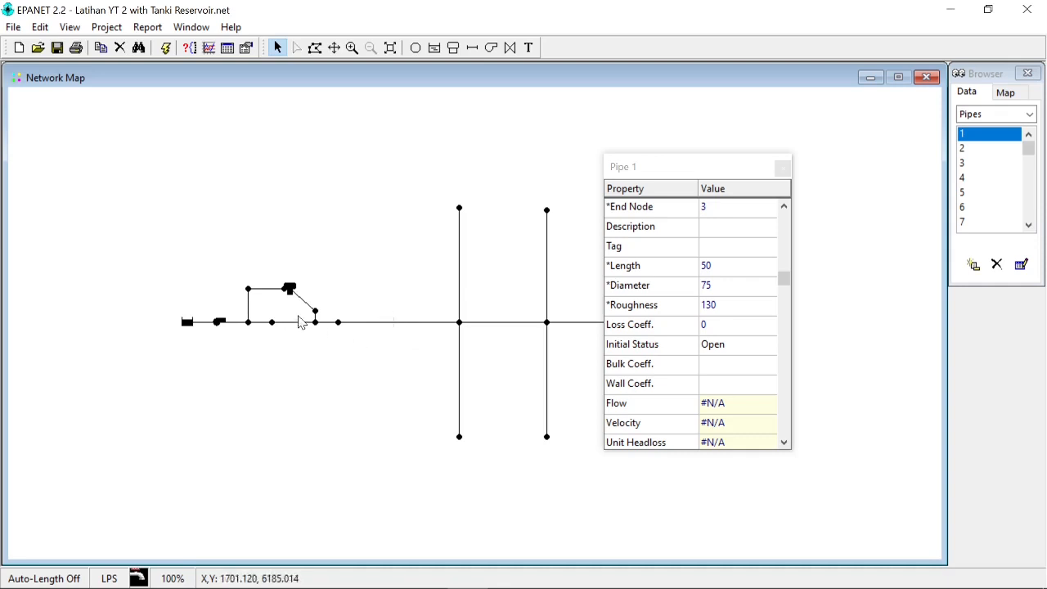
click(284, 290)
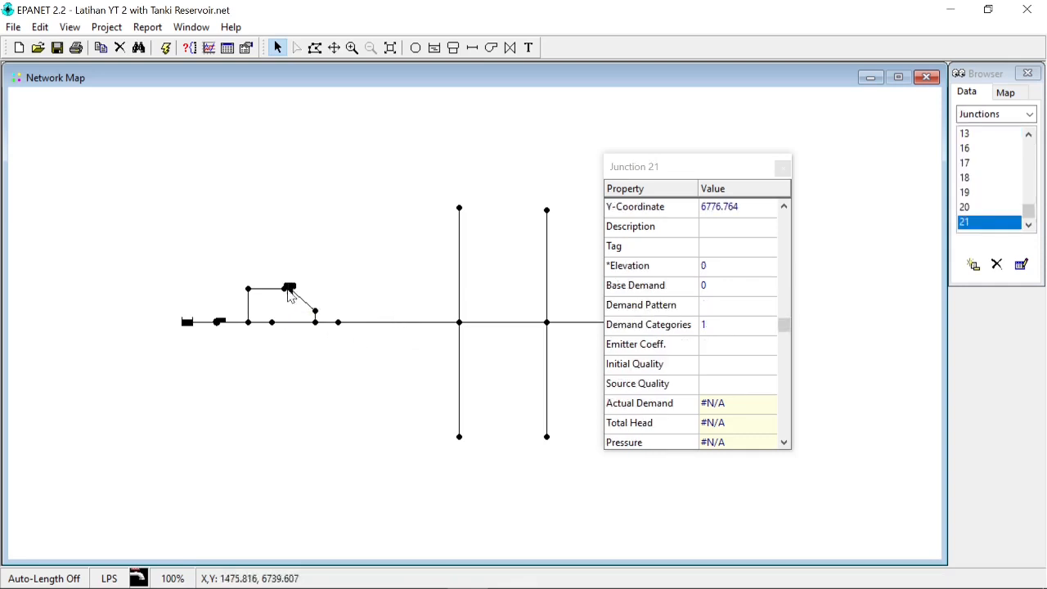
View the properties of tank 14 and of the adjoining outlet pipe, and close the property window.
click(292, 291)
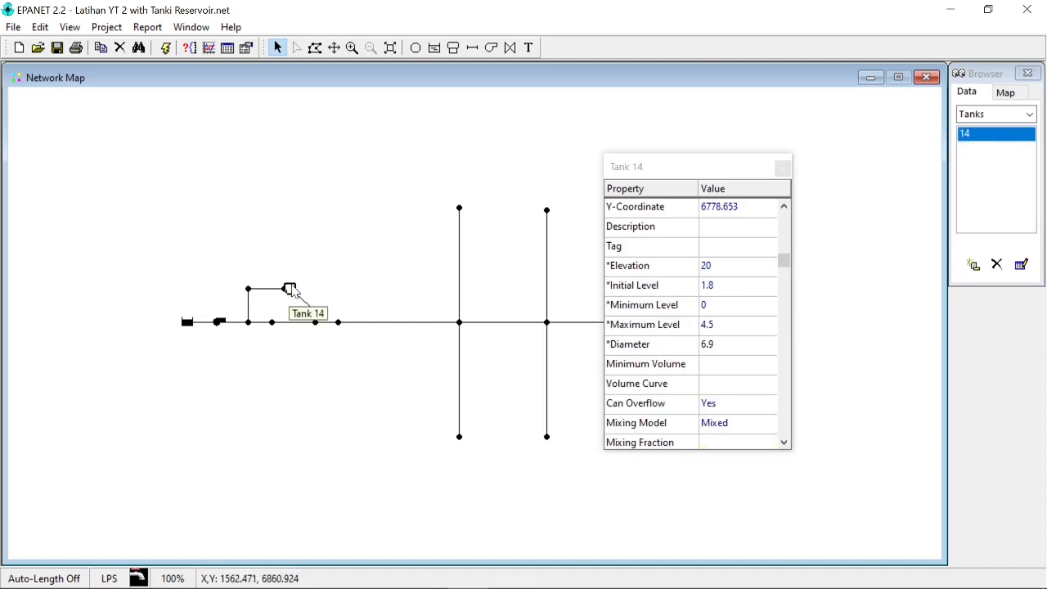
click(302, 301)
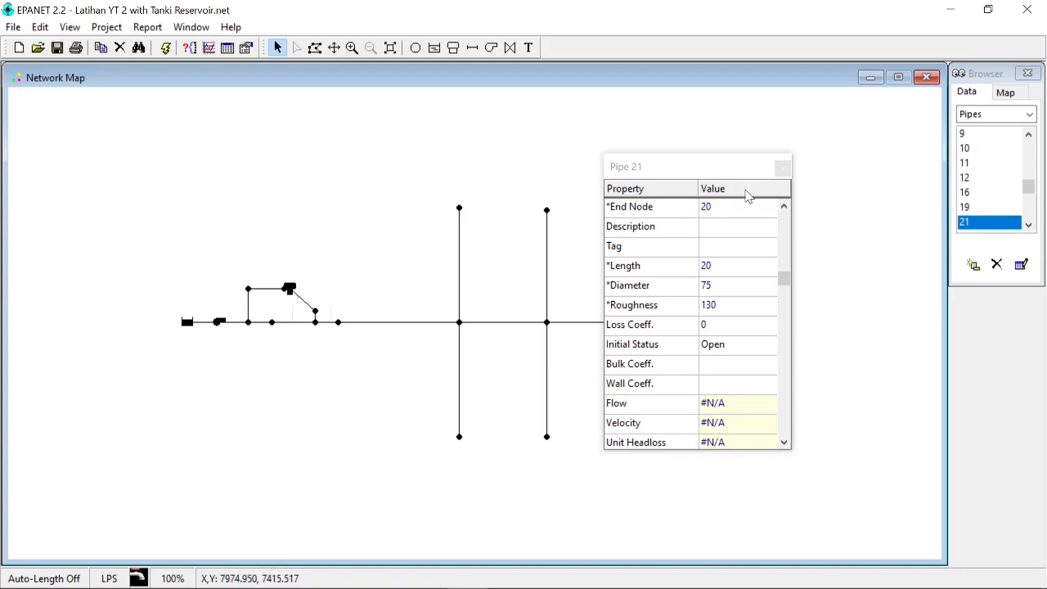
click(783, 168)
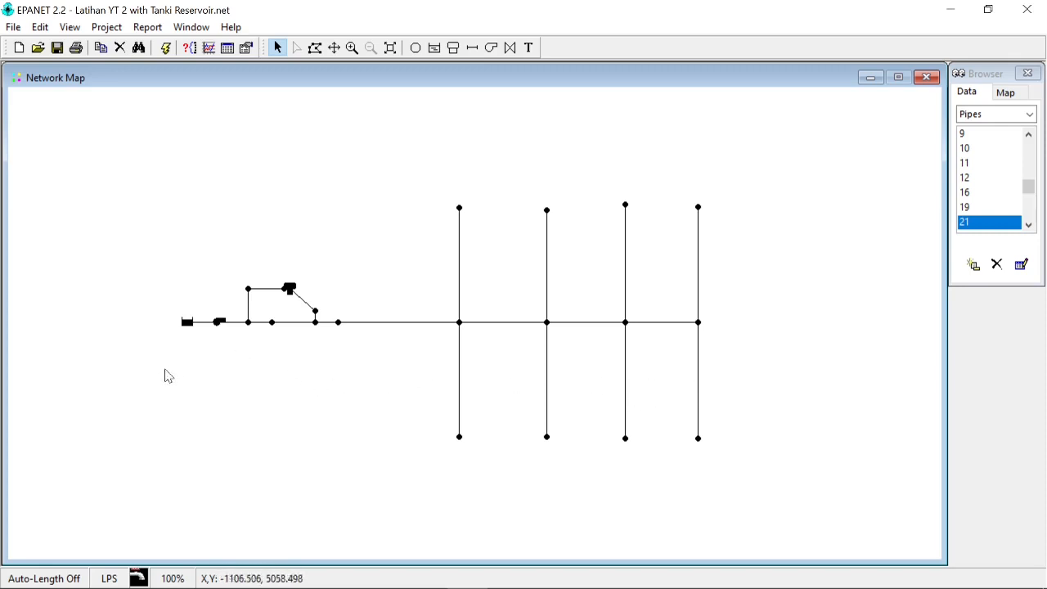
Open the network's rule-based controls in an editor enlarged to show all the rules and placed clear of the tank.
click(1030, 115)
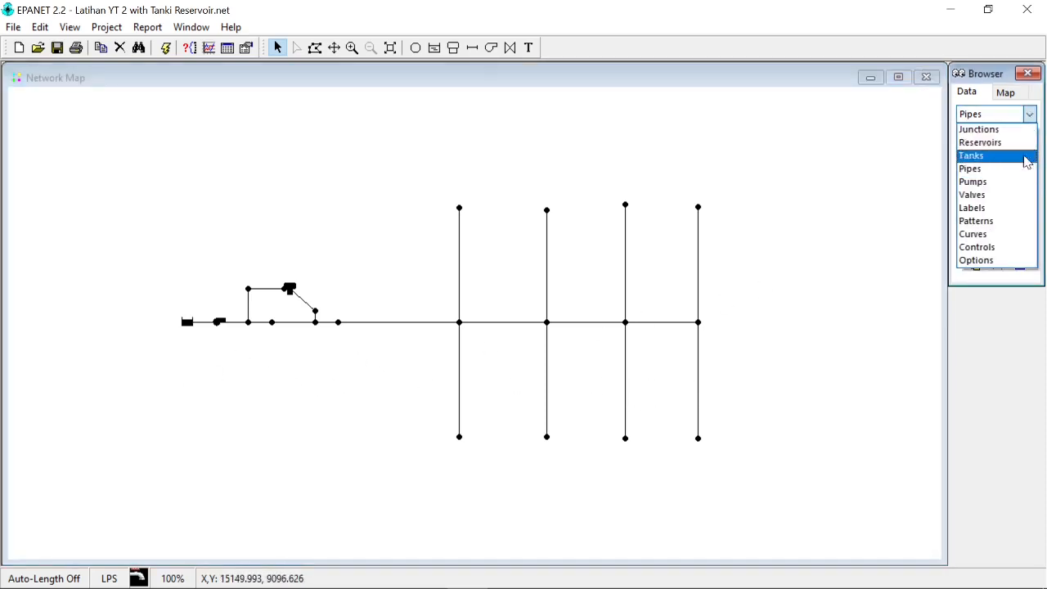
click(997, 246)
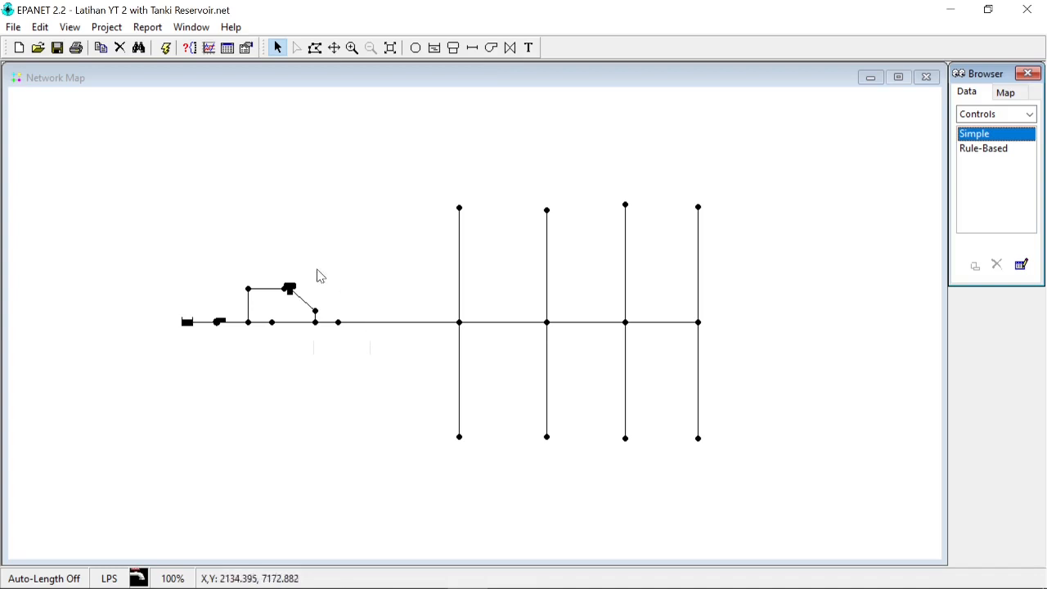
click(975, 149)
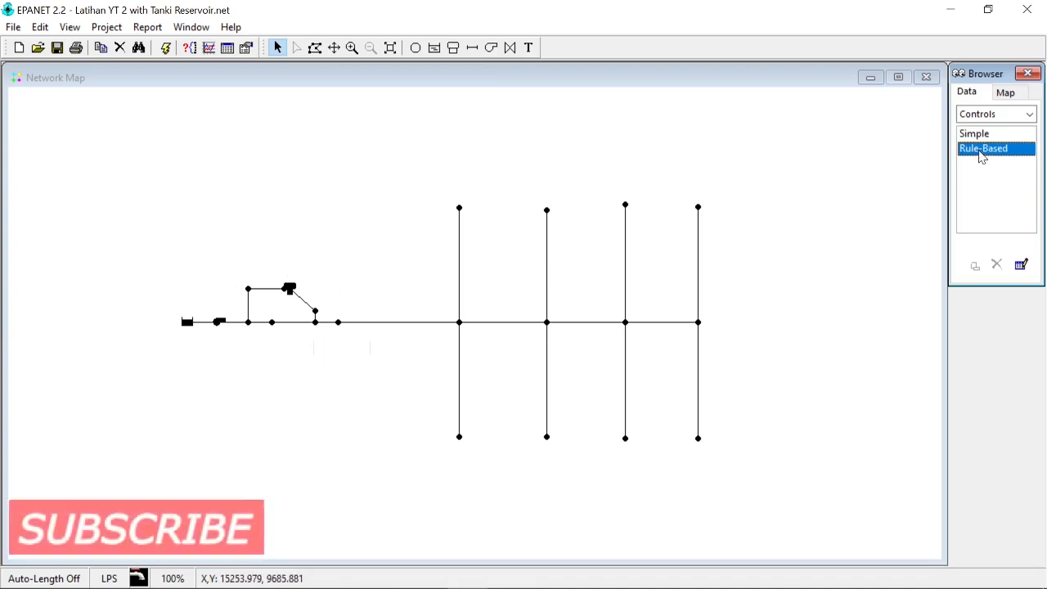
double_click(976, 154)
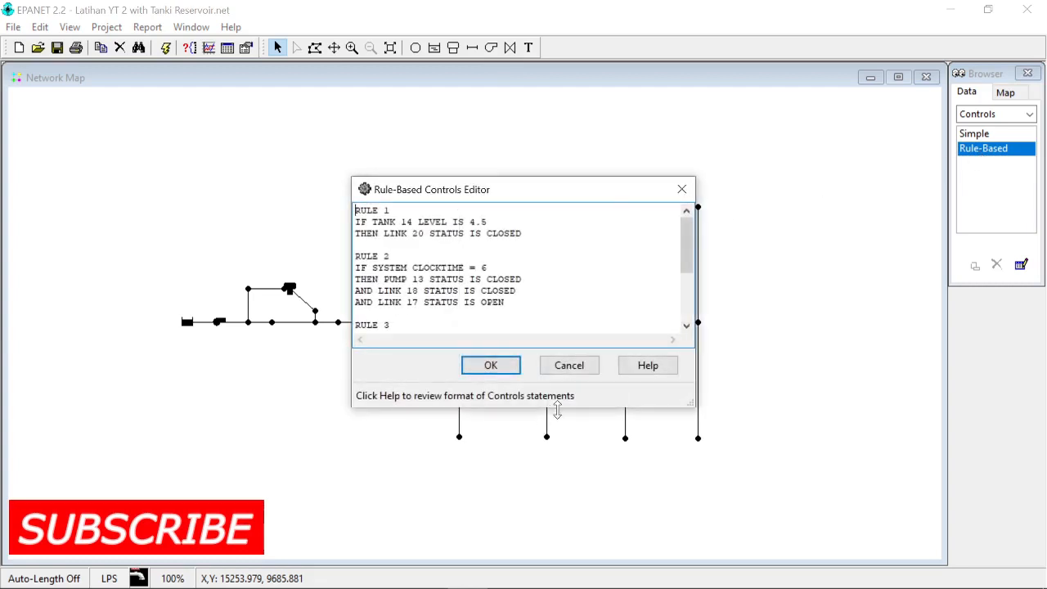
drag(575, 405, 577, 529)
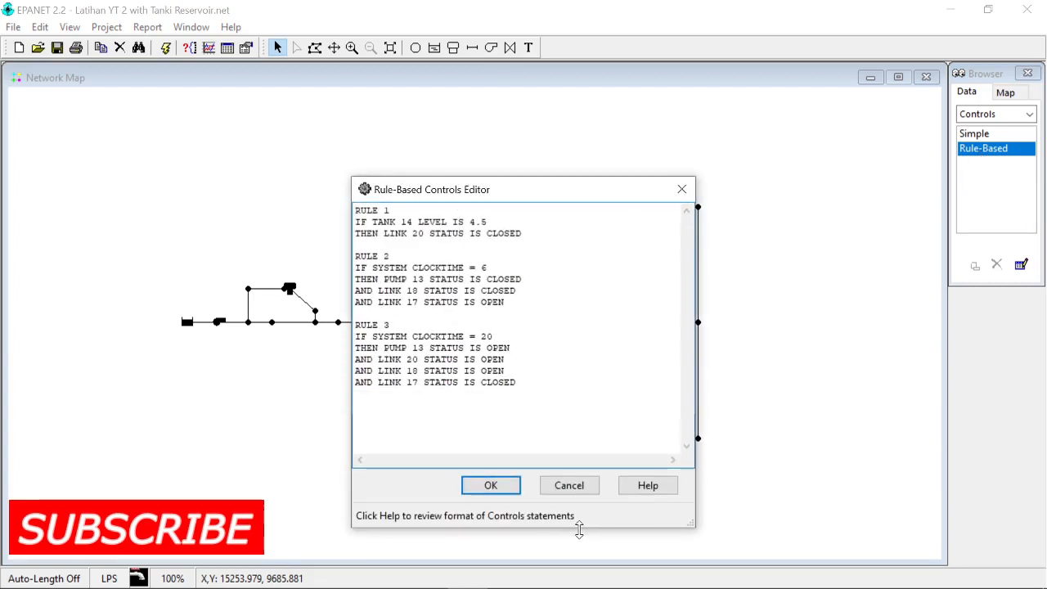
drag(569, 202, 646, 137)
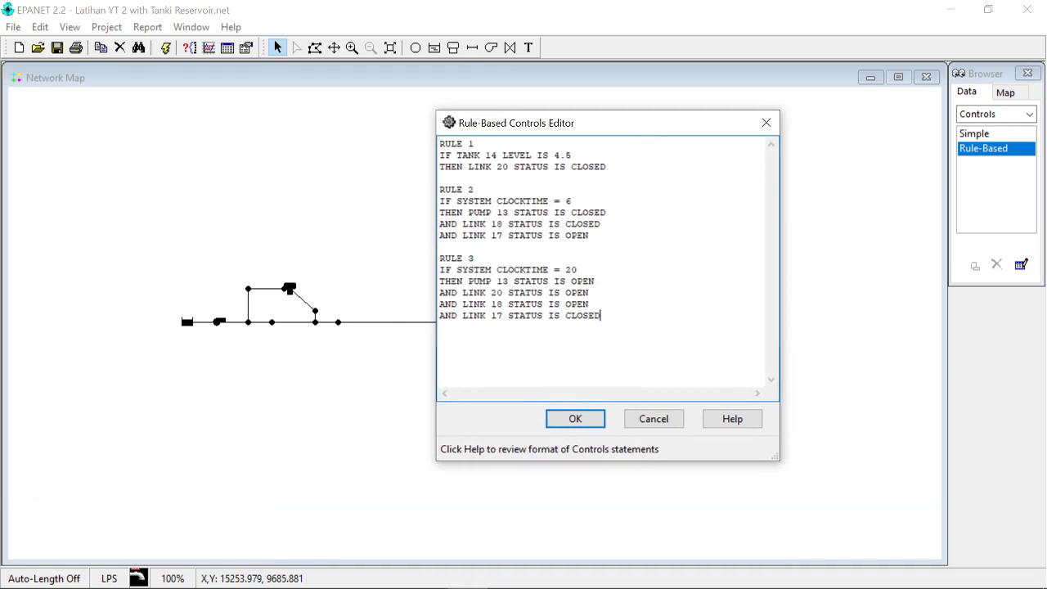
drag(601, 126, 566, 135)
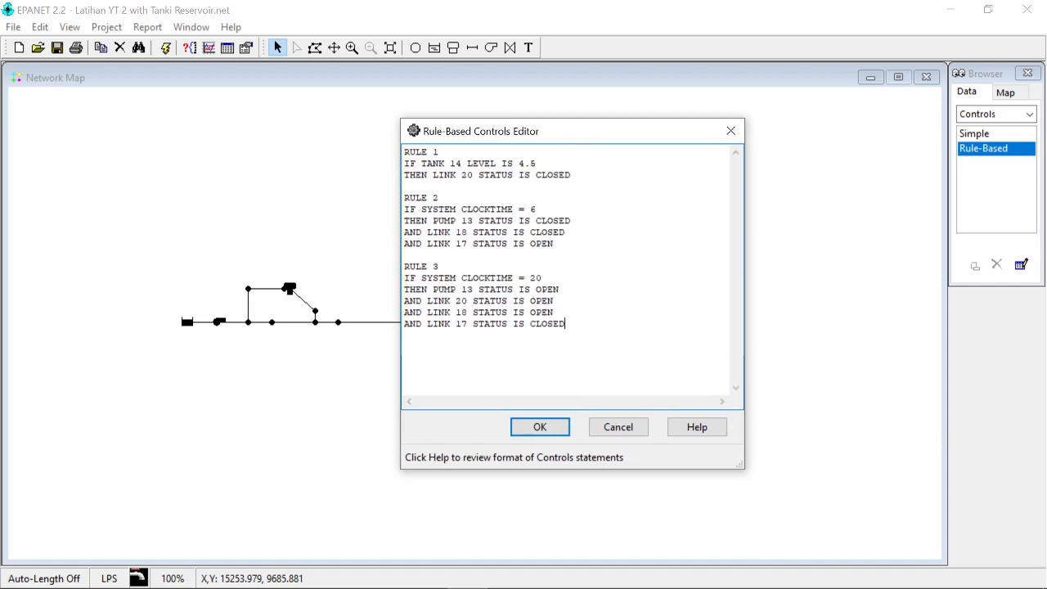
Examine the headings of Rules 1, 2 and 3 to see how the control statements are divided.
drag(440, 152, 404, 152)
click(439, 152)
drag(430, 153, 404, 154)
click(439, 153)
drag(439, 198, 410, 198)
drag(439, 267, 404, 266)
click(439, 152)
Examine Rule 1's tank 14 level condition of 4.5 and its closing action on link 20.
drag(571, 175, 404, 152)
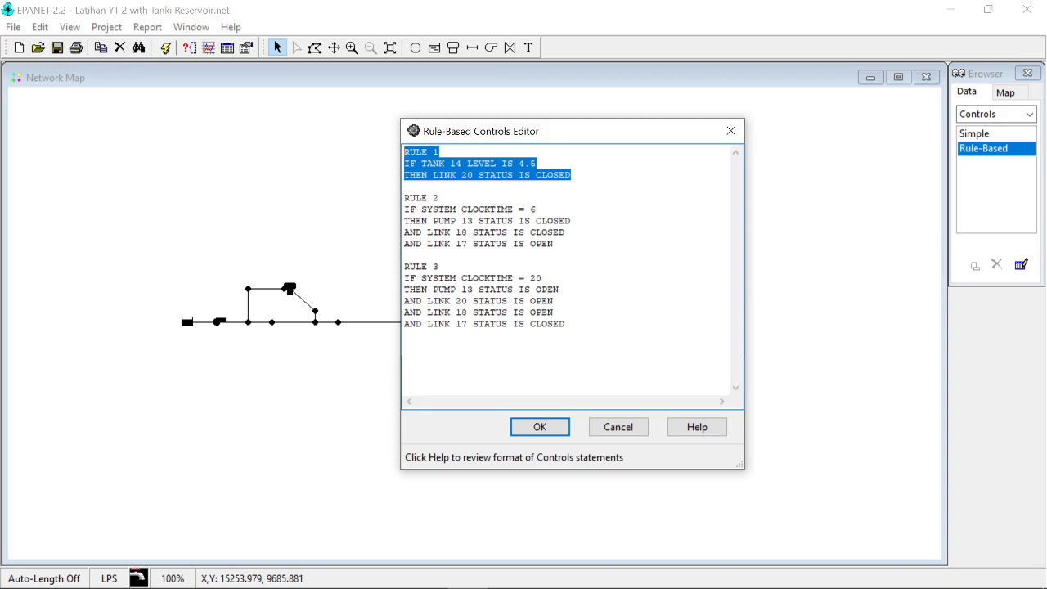
click(514, 175)
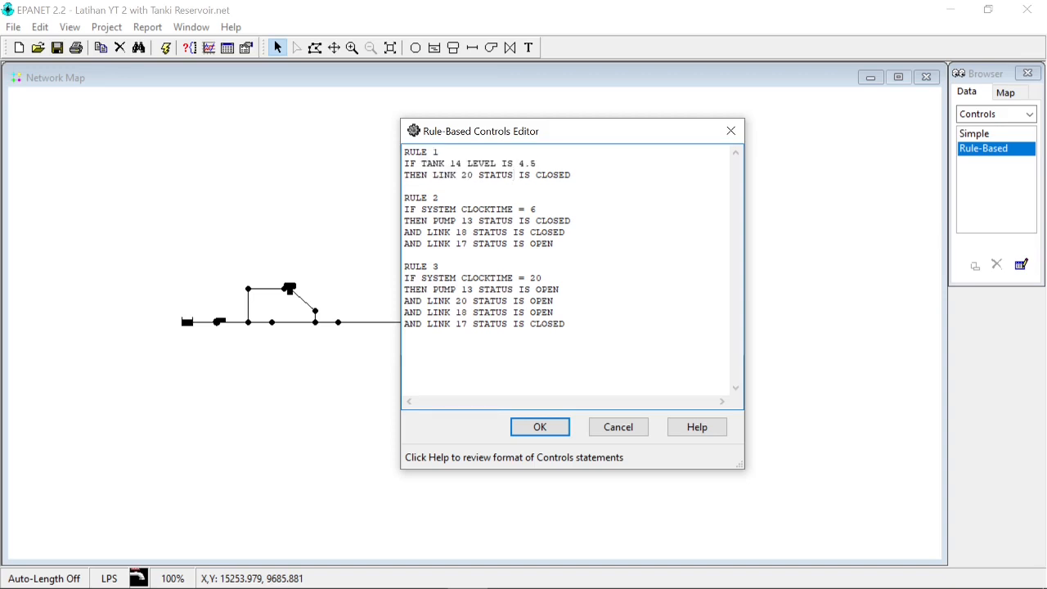
double_click(527, 163)
drag(572, 175, 519, 175)
drag(440, 152, 404, 152)
drag(572, 175, 403, 153)
click(572, 175)
drag(468, 174, 473, 174)
click(530, 175)
click(571, 175)
Examine Rule 2's heading and the parts of its system clock time condition.
click(537, 209)
drag(440, 198, 404, 198)
click(405, 210)
click(456, 209)
click(415, 209)
drag(461, 209, 496, 210)
click(456, 209)
key(shift+Left)
Try AM and PM suffixes after Rule 2's clock time of 6 and remove them.
click(538, 209)
key(shift+Left)
key(Right)
text(AM)
key(BackSpace)
key(BackSpace)
text(PM)
key(BackSpace)
key(BackSpace)
key(BackSpace)
Compare the clock time conditions of Rules 2 and 3, keeping the editor clear of the tank section.
key(shift+Left)
key(shift+Left)
key(shift+Left)
key(shift+Left)
click(537, 211)
drag(502, 140, 455, 154)
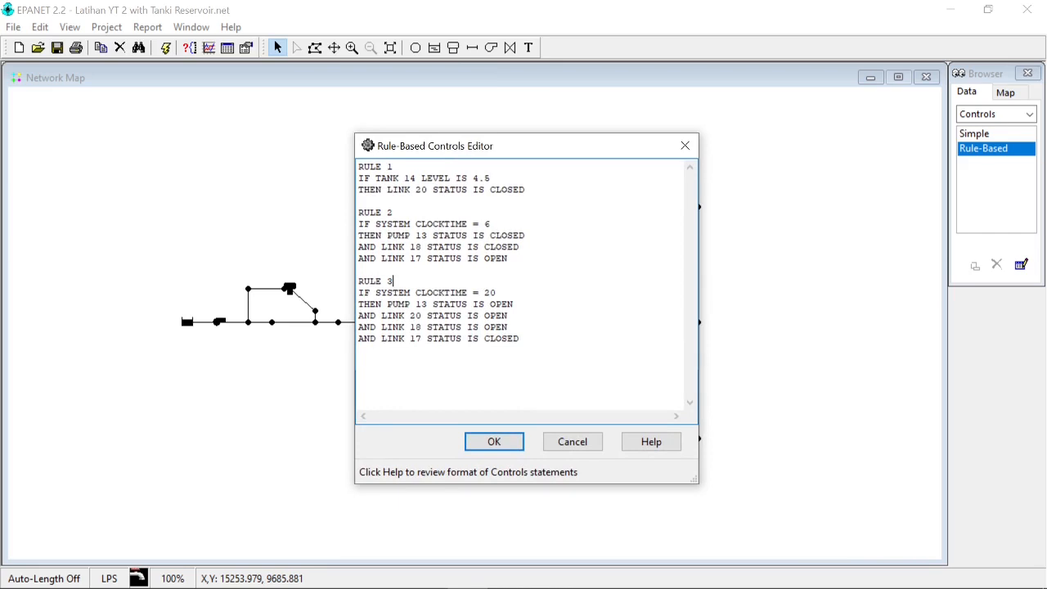
double_click(490, 293)
click(491, 224)
drag(497, 153, 619, 140)
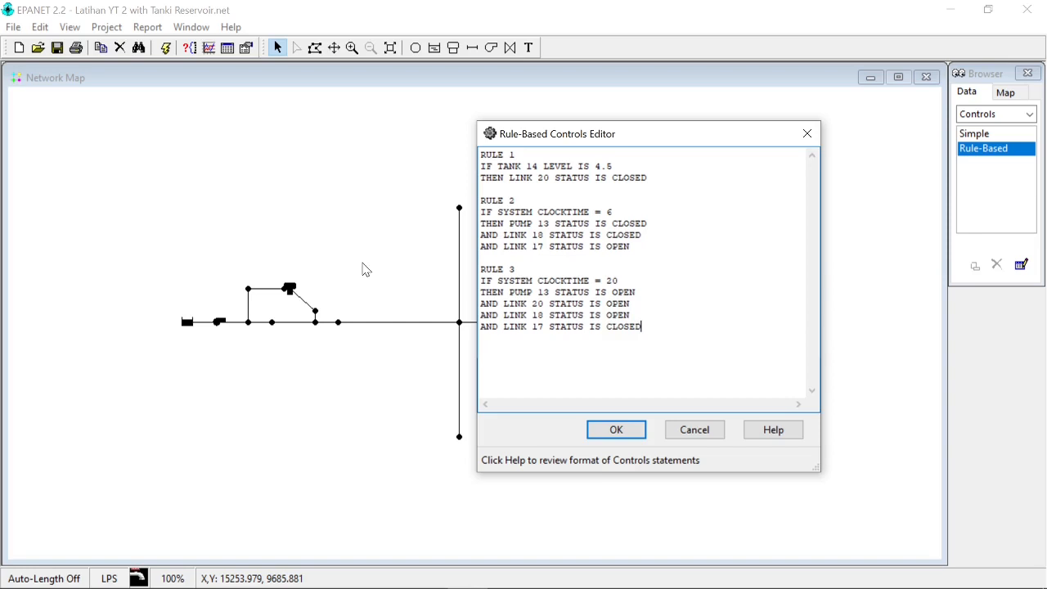
Accept the rule-based controls and run the hydraulic analysis of the network.
click(621, 439)
click(764, 316)
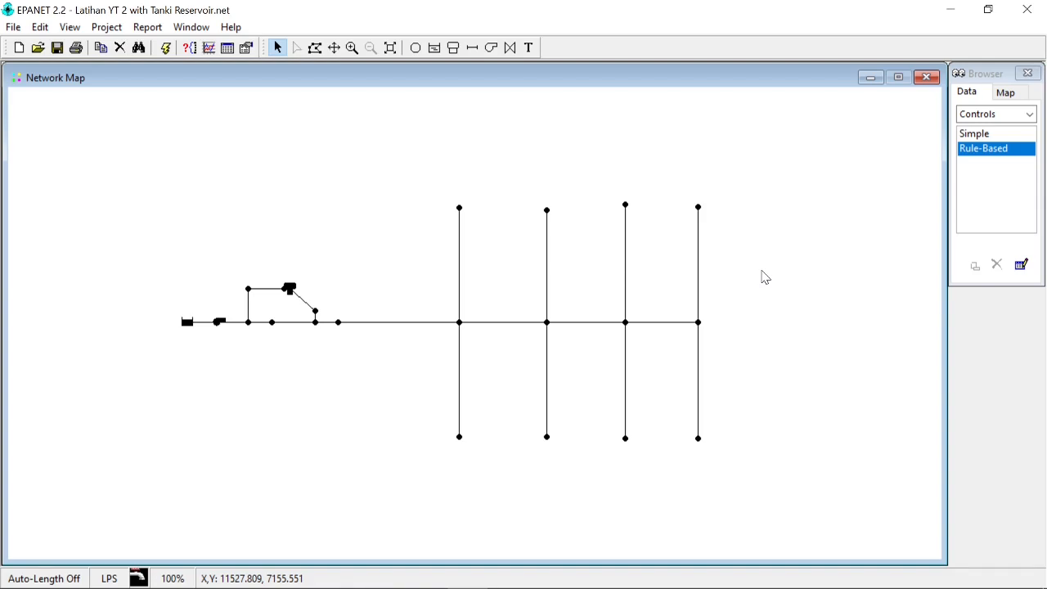
click(165, 48)
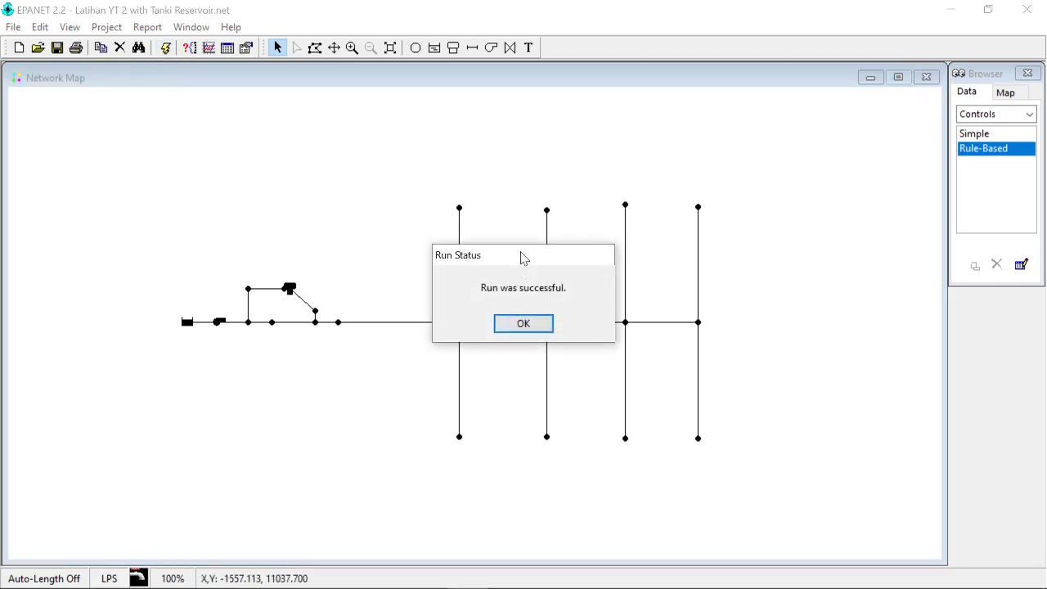
drag(522, 257, 568, 103)
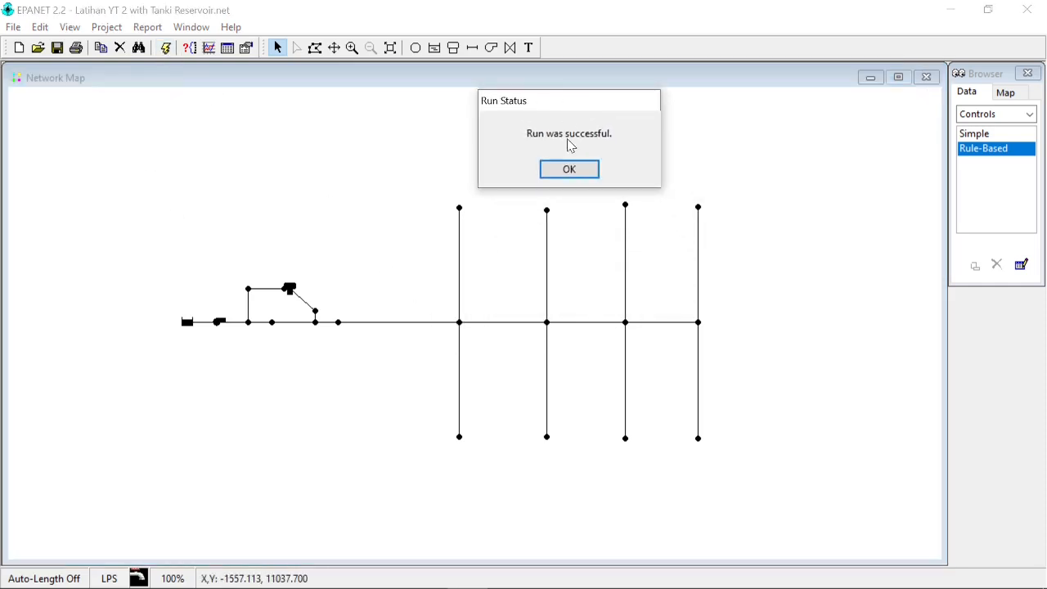
click(571, 173)
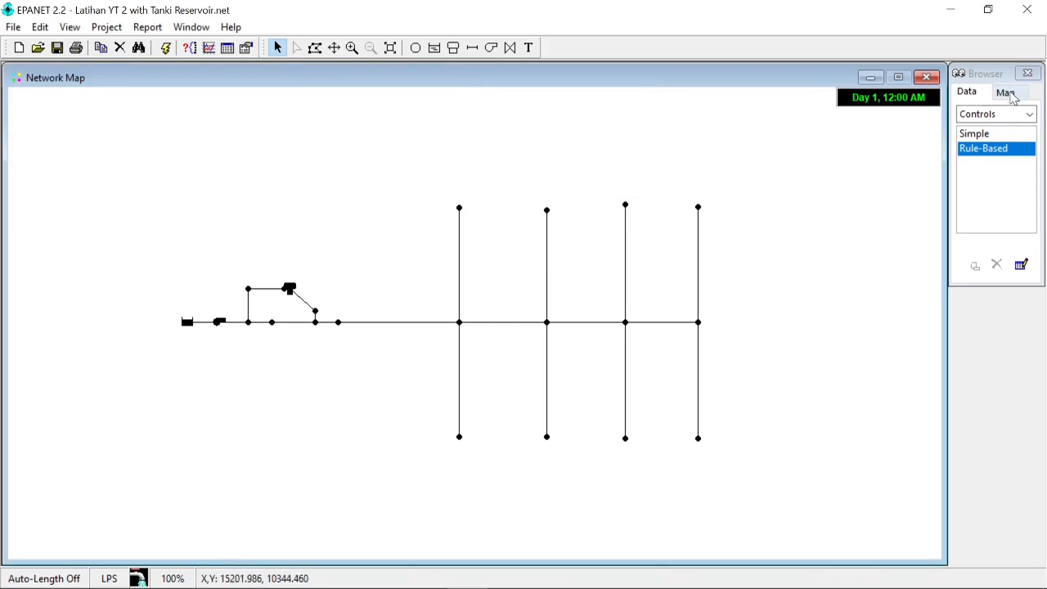
Show Pressure results on the nodes and Flow results on the links of the network map.
click(1009, 95)
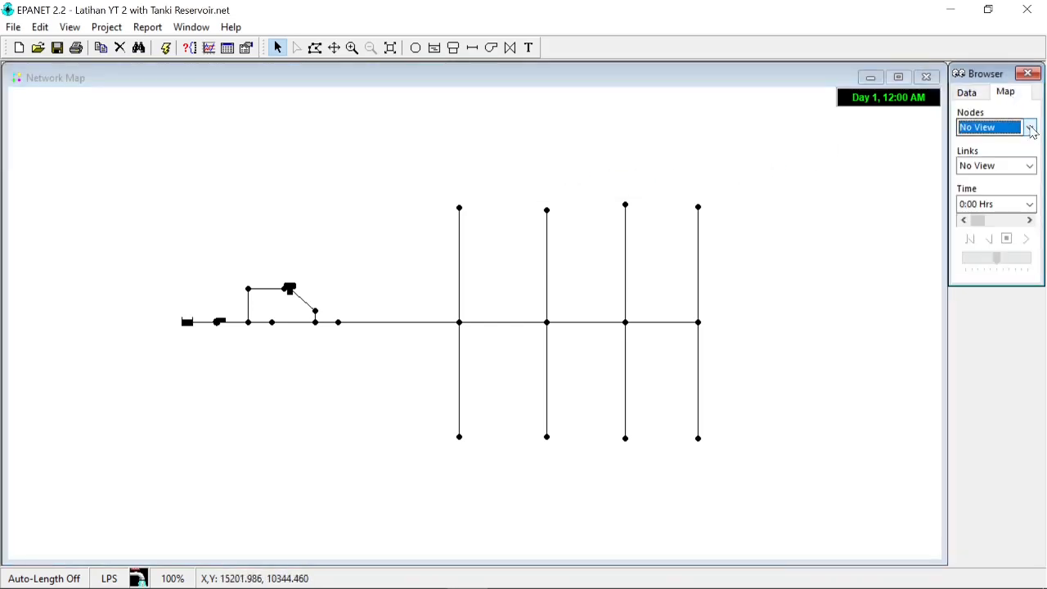
click(1033, 128)
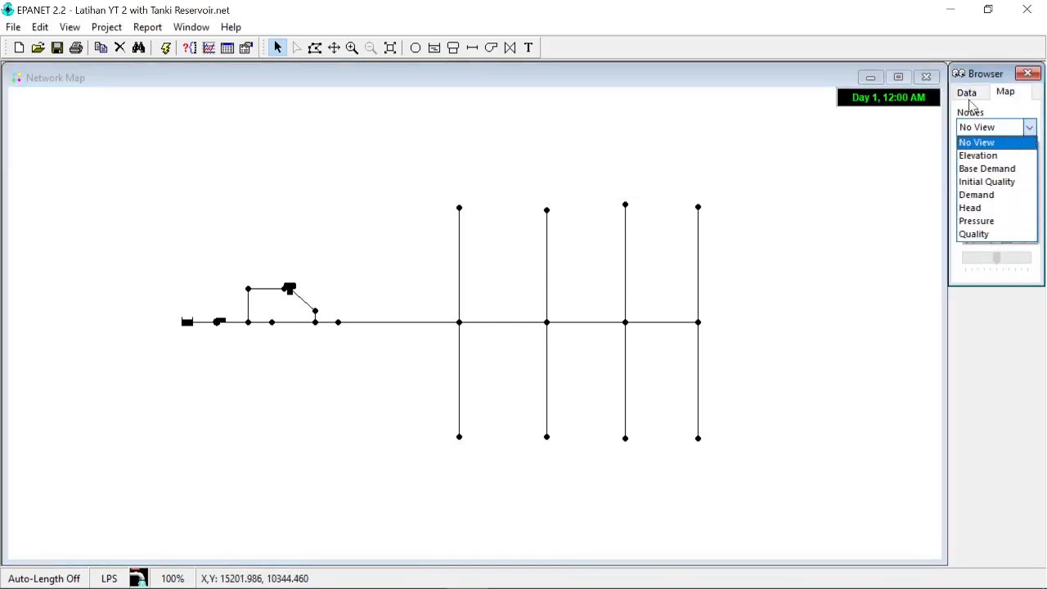
click(995, 221)
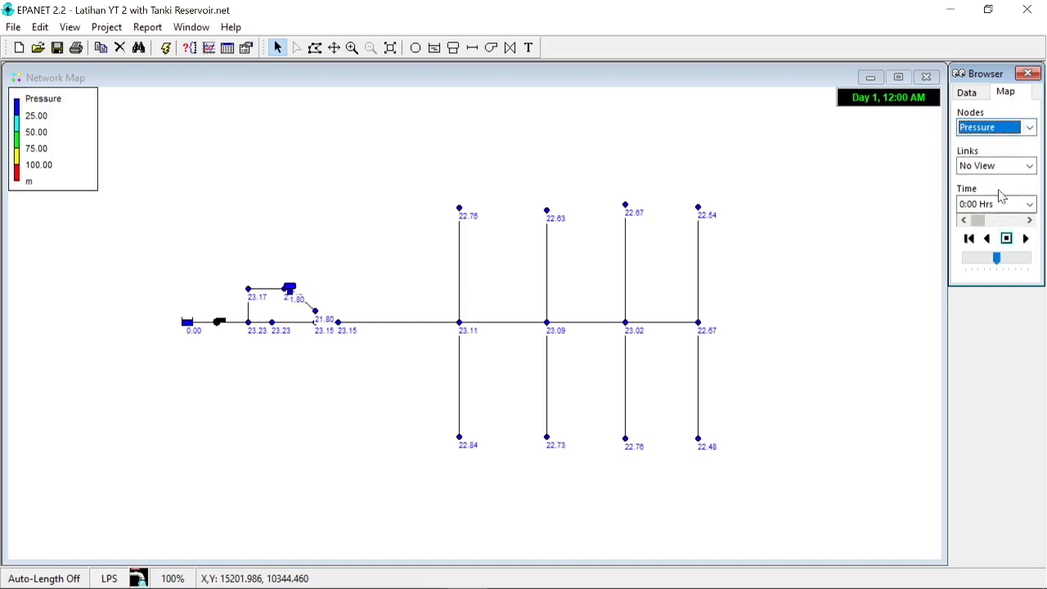
click(1030, 165)
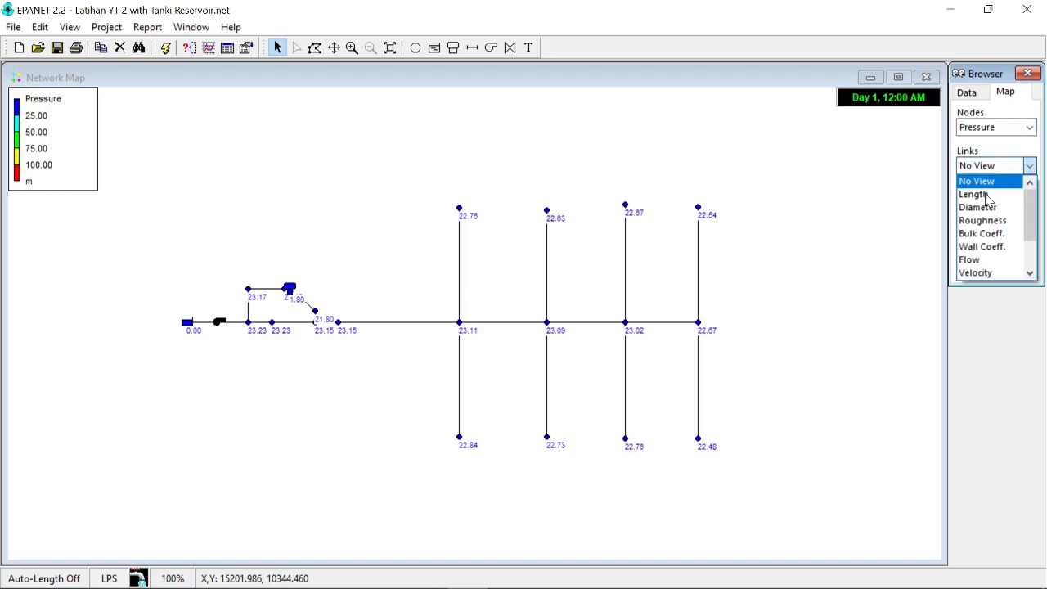
click(990, 261)
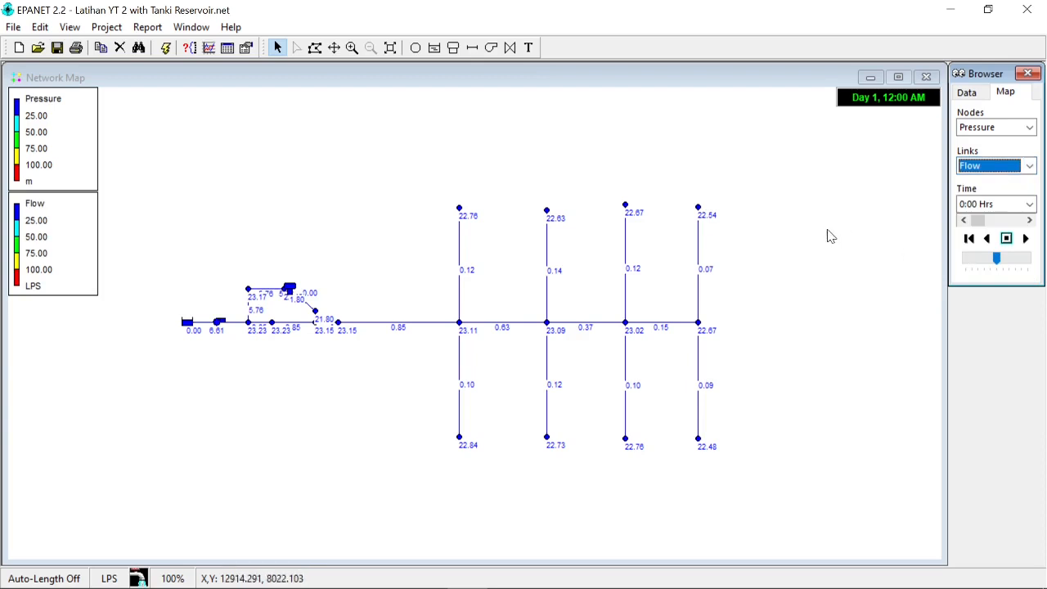
Enlarge the reservoir, pump and tank section of the map and set the animation speed to its slowest.
click(352, 47)
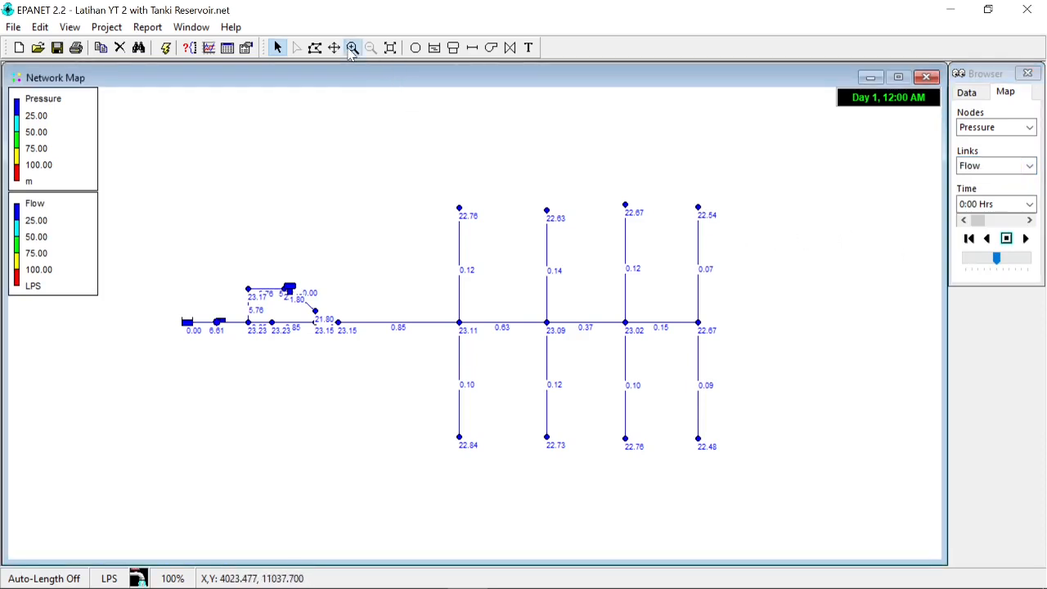
drag(130, 233, 417, 364)
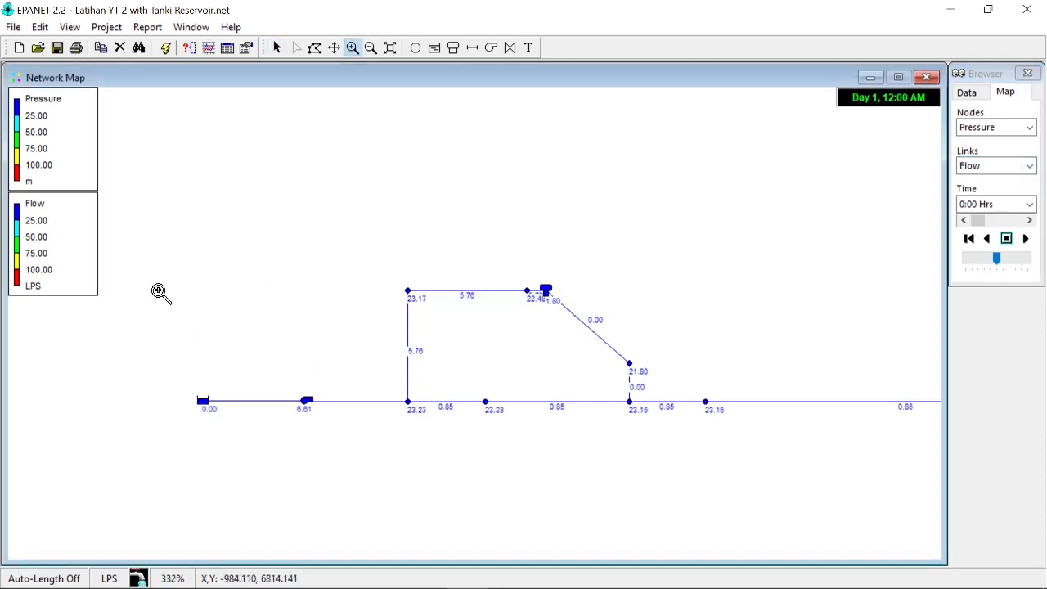
click(334, 47)
mouse_move(767, 308)
mouse_down()
mouse_move(272, 288)
mouse_move(342, 341)
mouse_move(384, 416)
mouse_move(744, 283)
mouse_up()
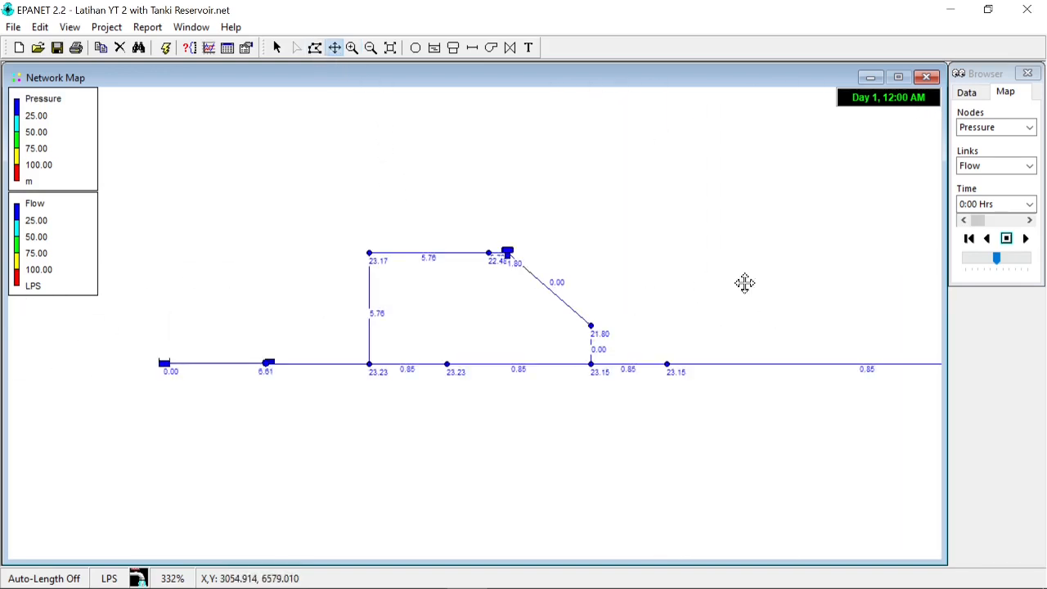
click(351, 47)
drag(134, 181, 689, 451)
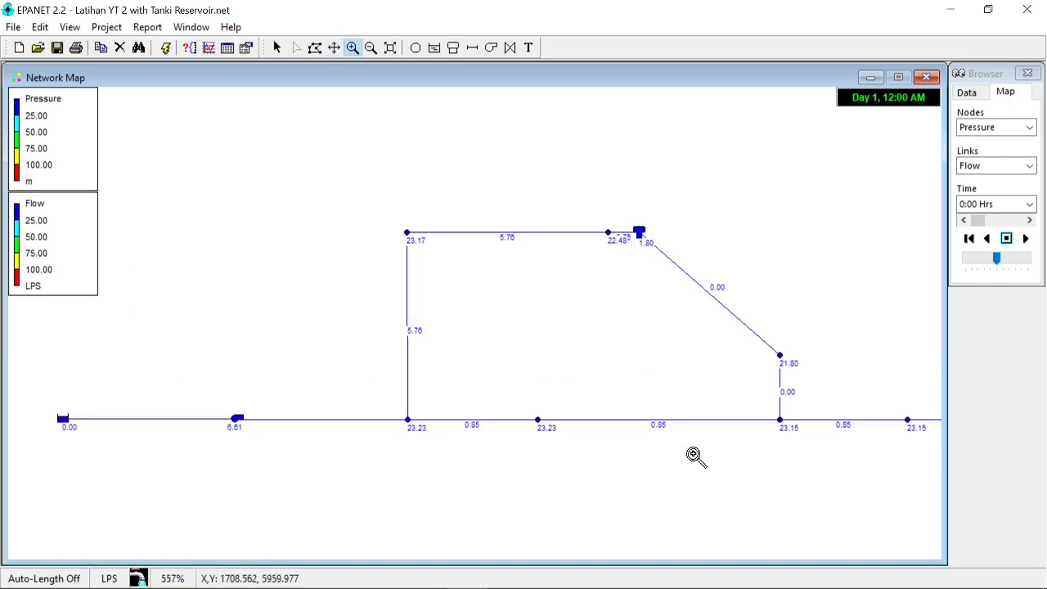
click(334, 47)
mouse_move(533, 192)
mouse_down()
mouse_move(471, 202)
mouse_move(495, 174)
mouse_up()
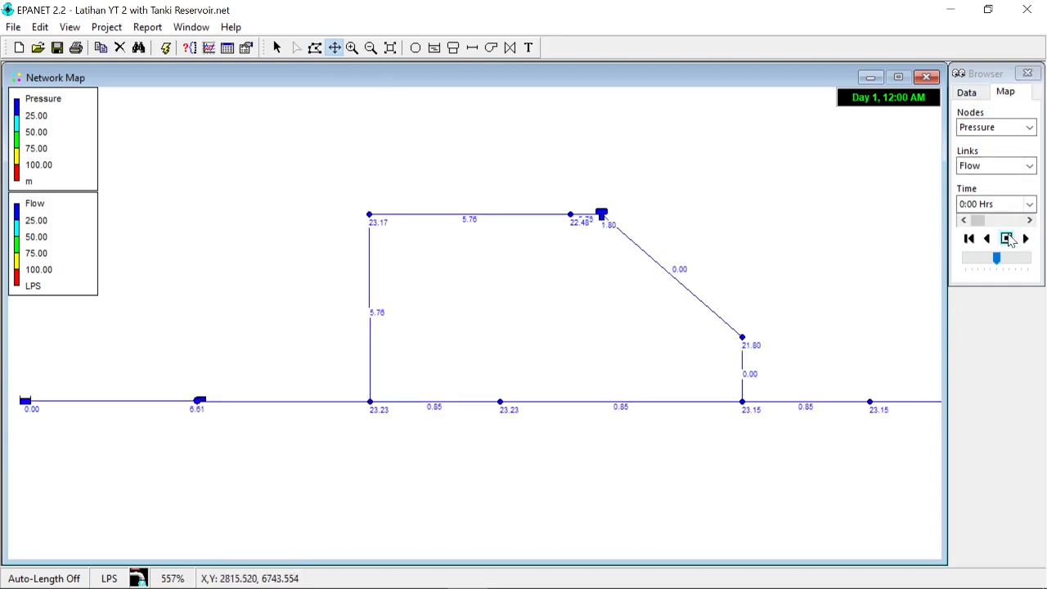
drag(998, 264, 965, 263)
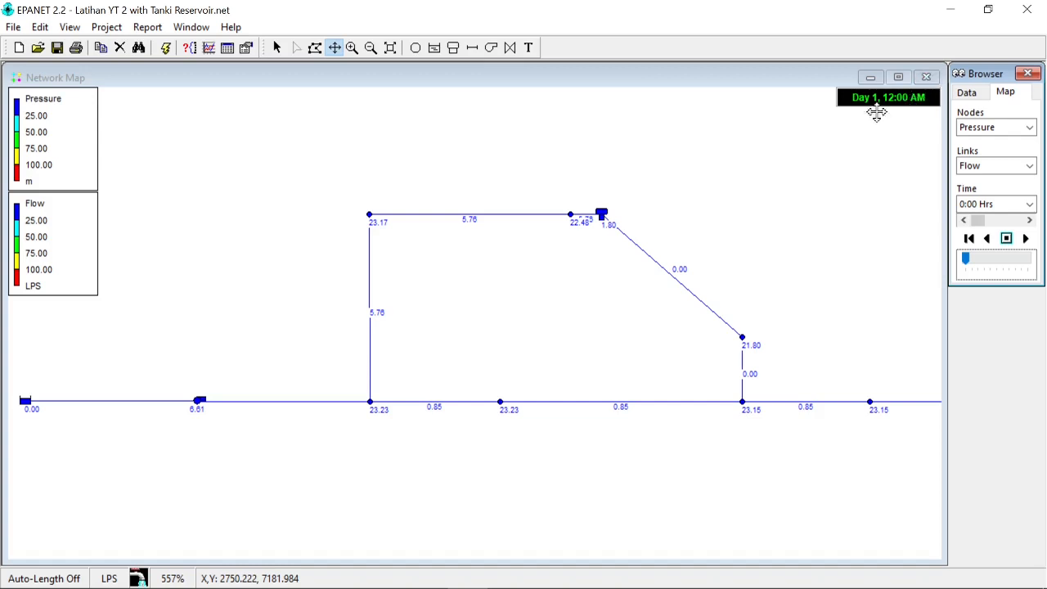
Display tank 14's computed net inflow, elevation and pressure beside the map, and advance the results to 1:00 Hrs.
click(277, 47)
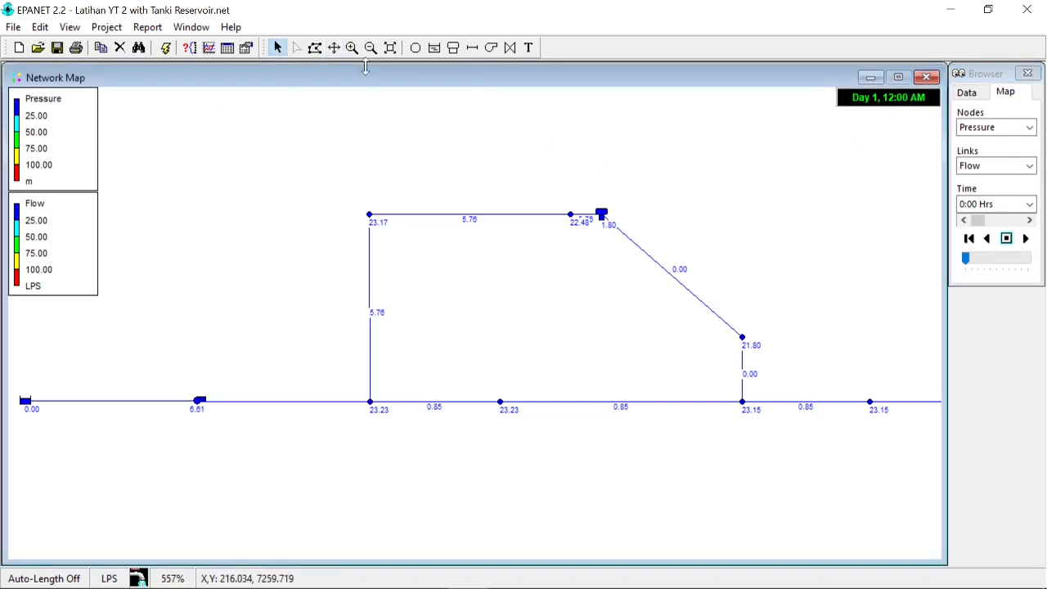
double_click(604, 217)
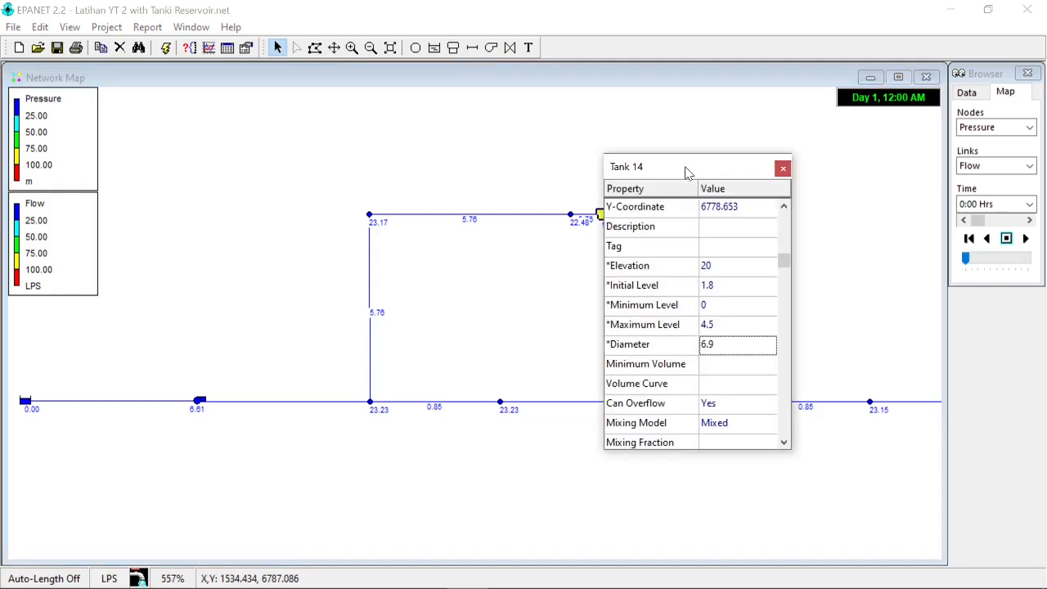
drag(696, 163, 746, 153)
drag(746, 132, 742, 130)
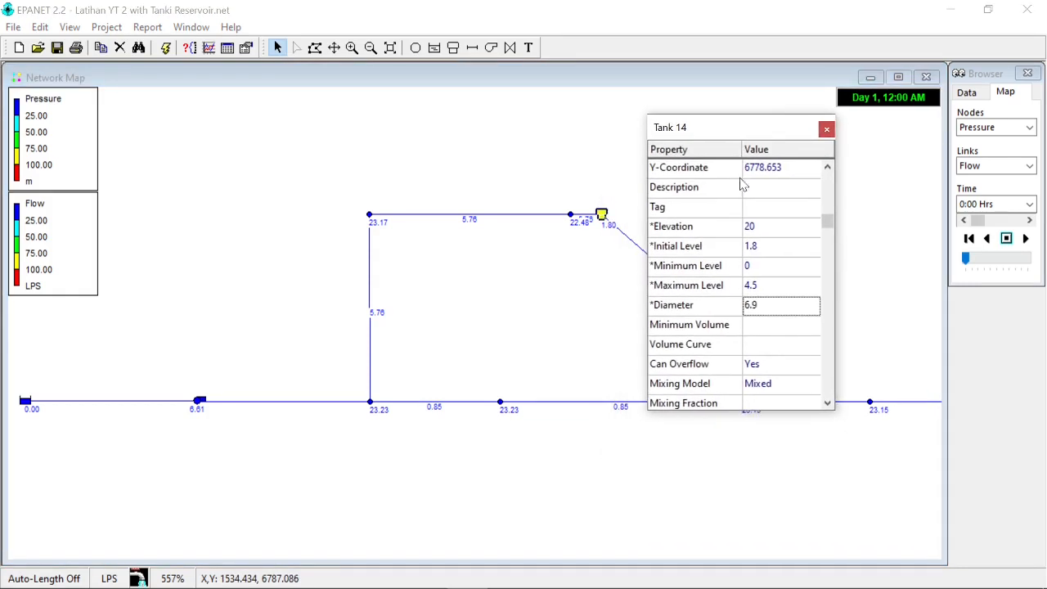
drag(827, 223, 824, 388)
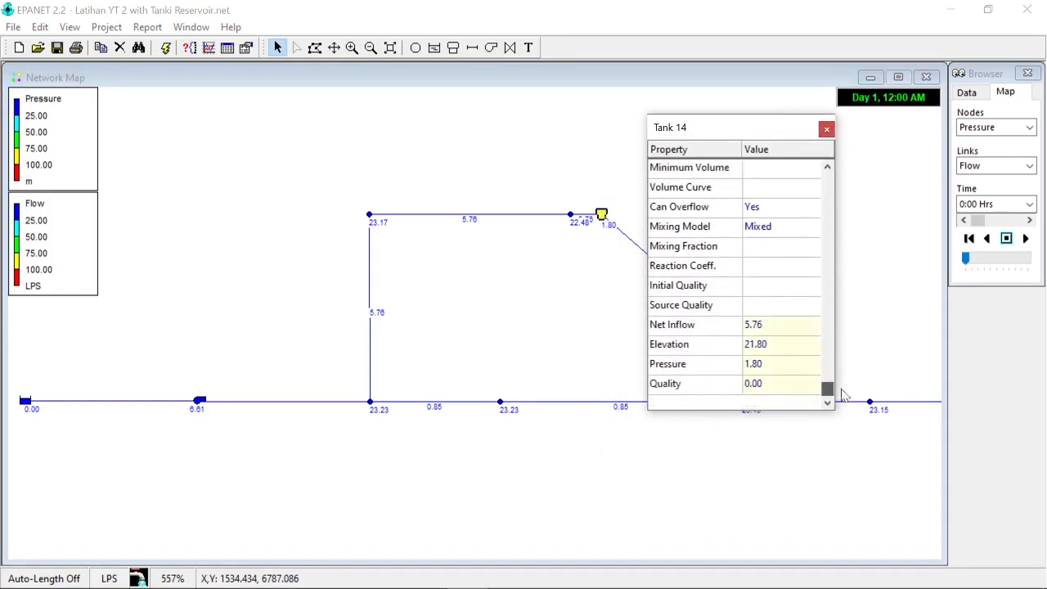
drag(764, 133, 756, 88)
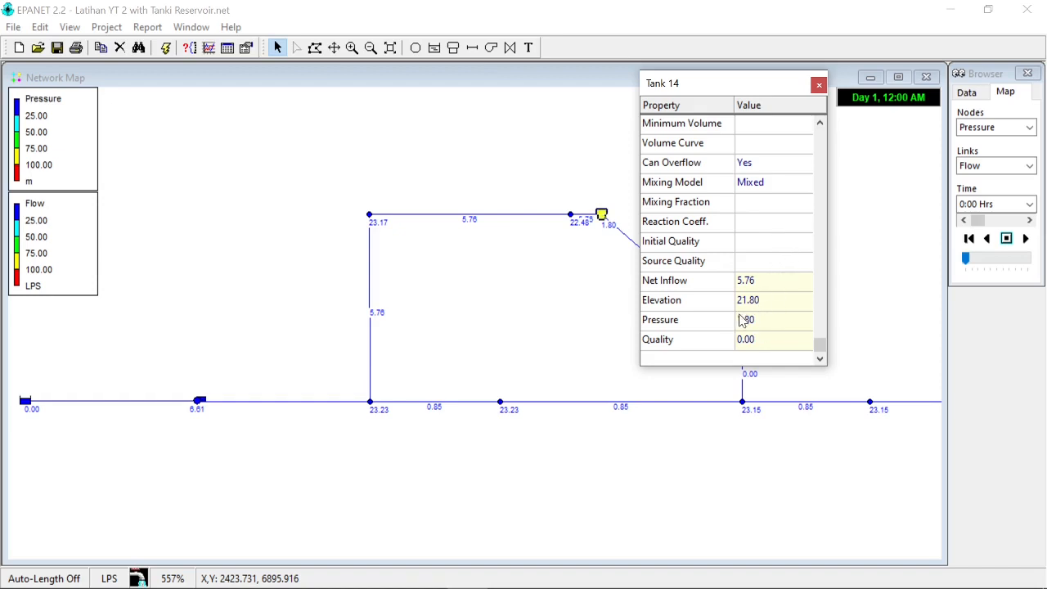
click(1030, 221)
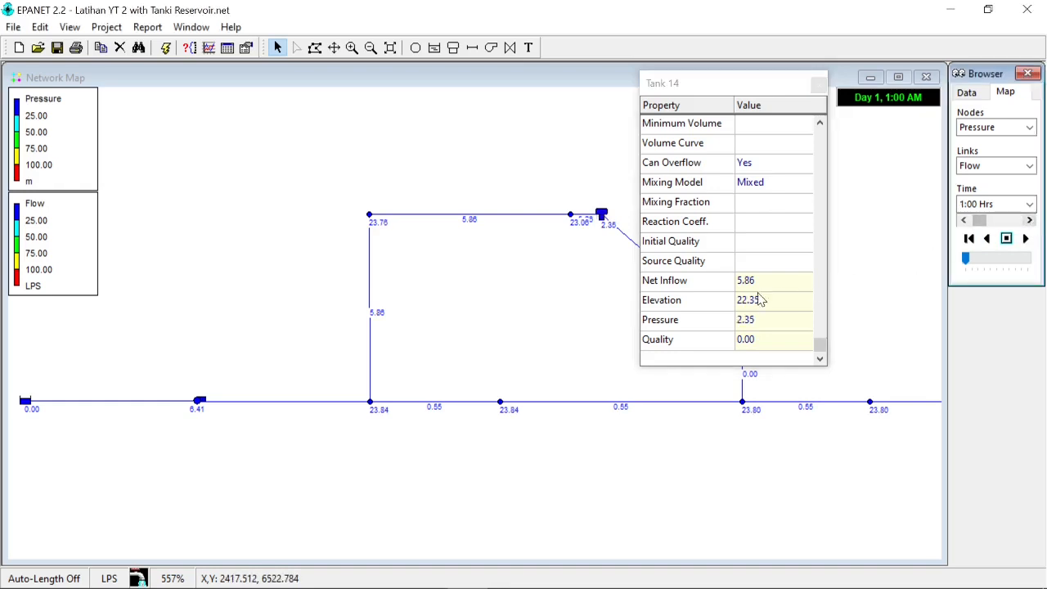
Return the results to 0:00 Hrs and examine tank 14's net inflow and the flows in its inlet and outlet pipes.
click(963, 220)
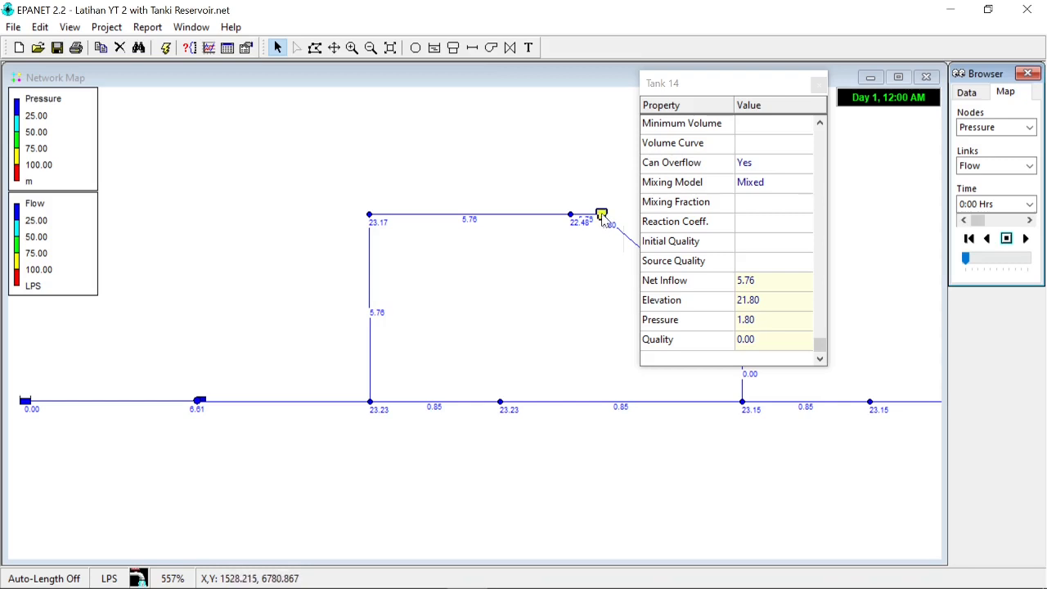
mouse_move(603, 220)
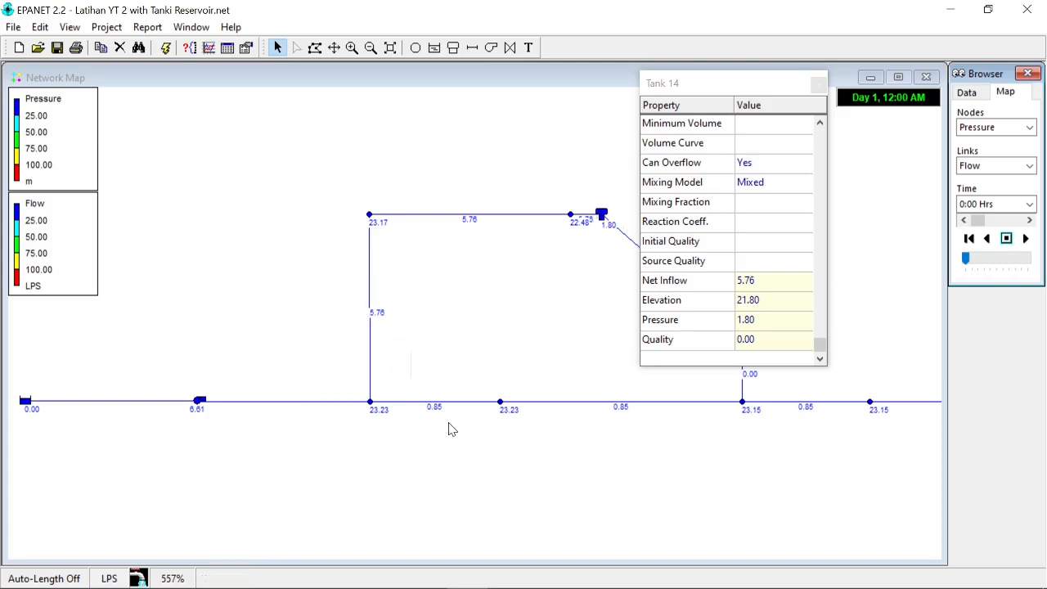
drag(736, 91, 477, 135)
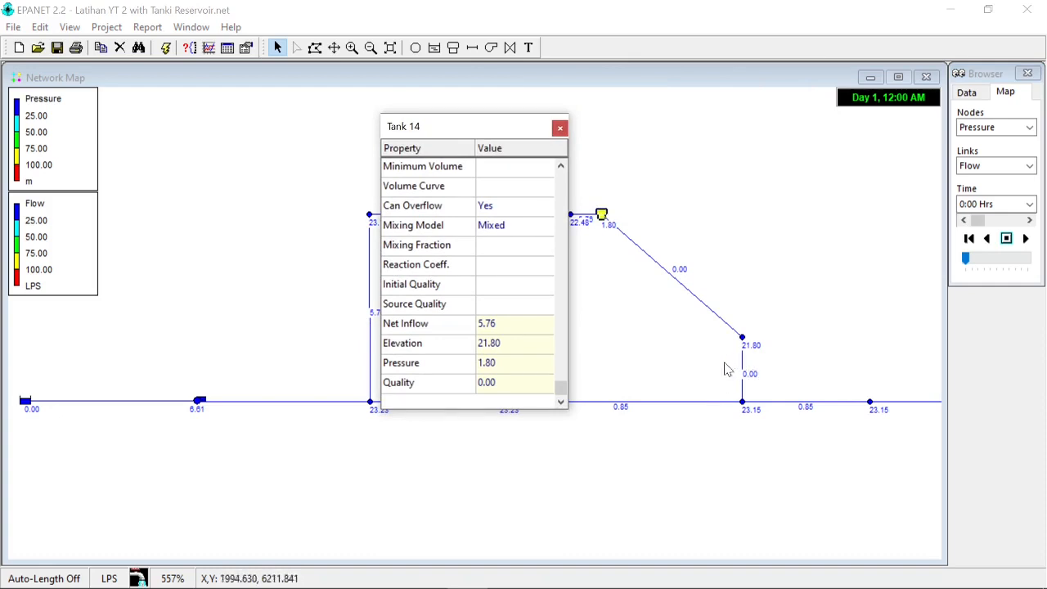
drag(511, 132, 783, 159)
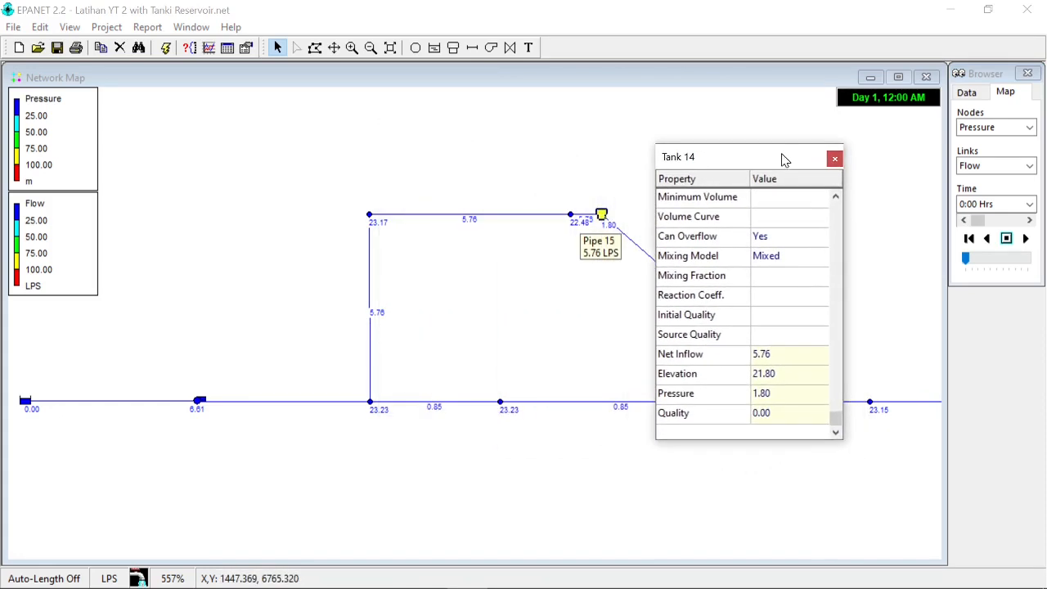
Advance the results to 1:00 Hrs and inspect tank 14's values together with the flows in the surrounding pipes.
click(1029, 221)
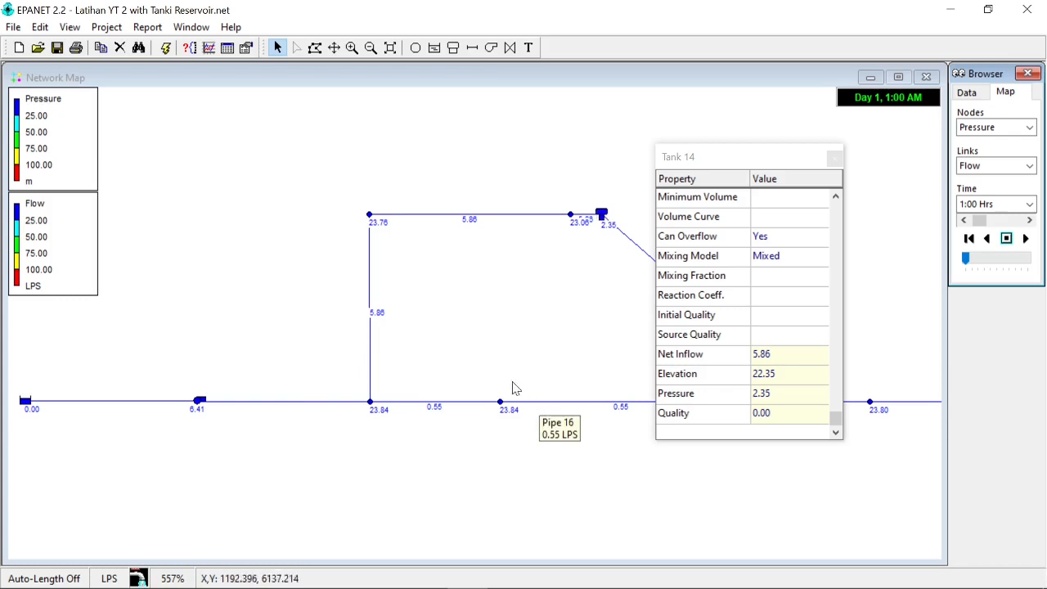
drag(747, 154, 626, 106)
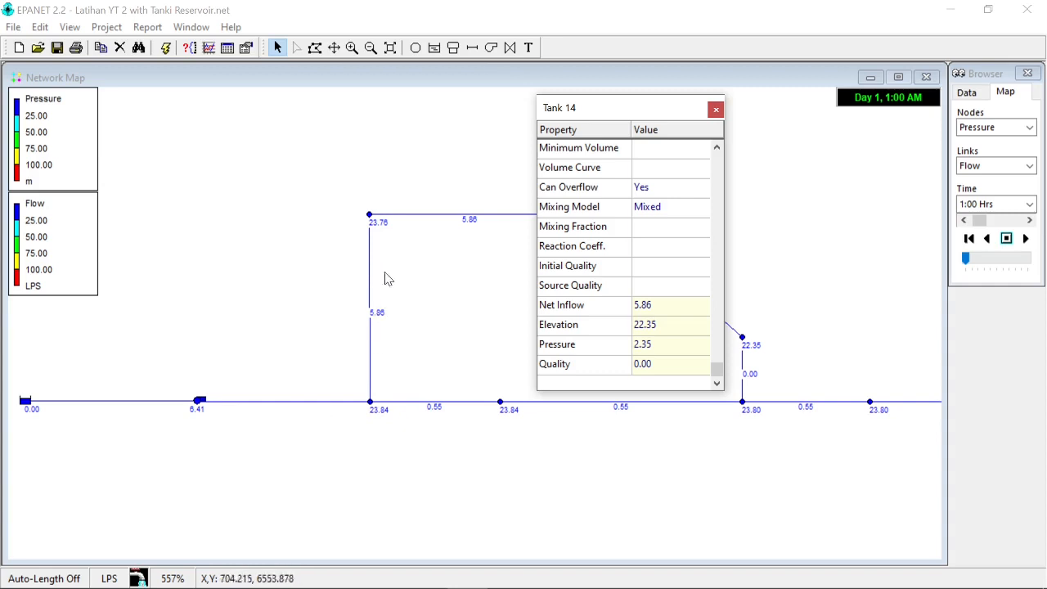
drag(622, 110, 713, 102)
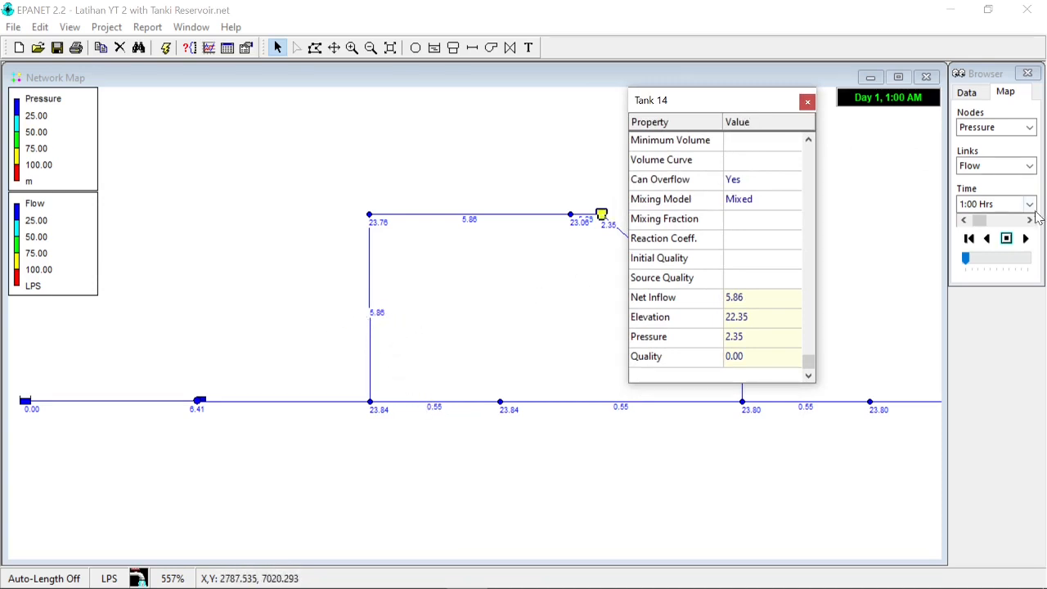
Step the results hour by hour to 5:00 Hrs, reading tank 14's net inflow, elevation and pressure at each hour.
click(1029, 220)
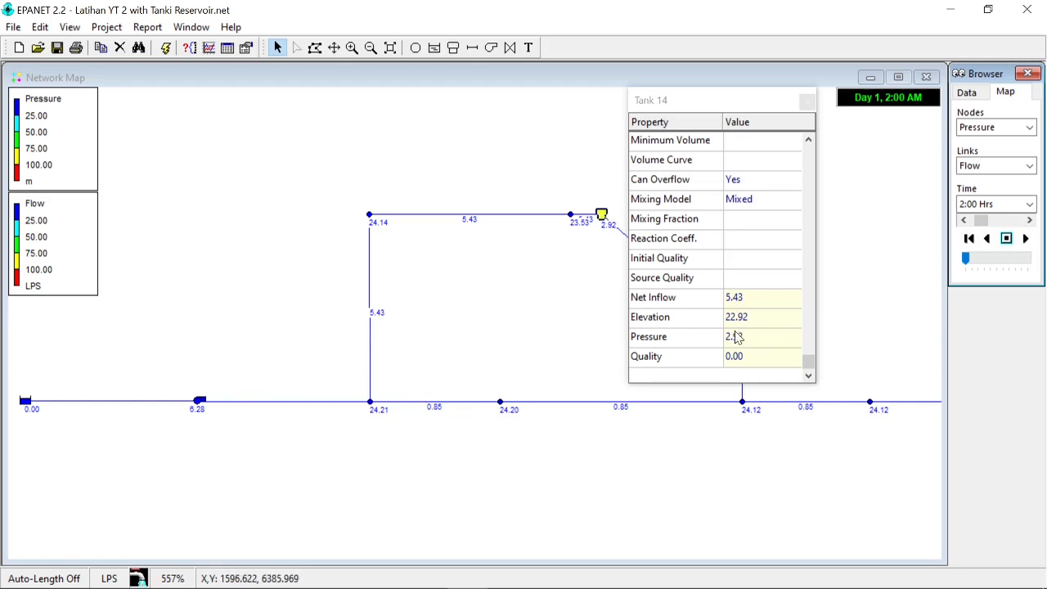
click(1030, 221)
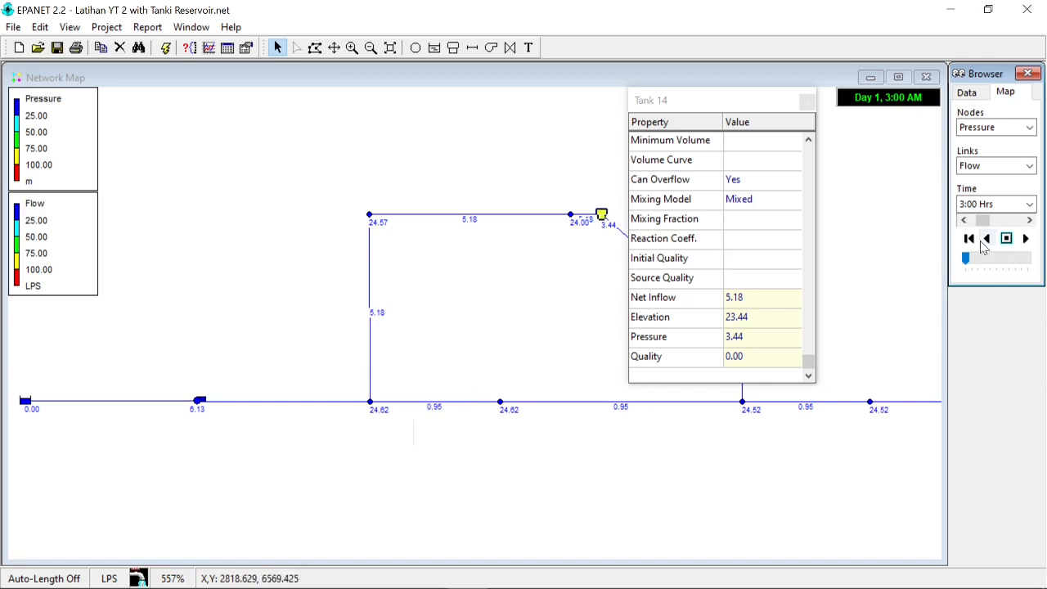
click(1030, 221)
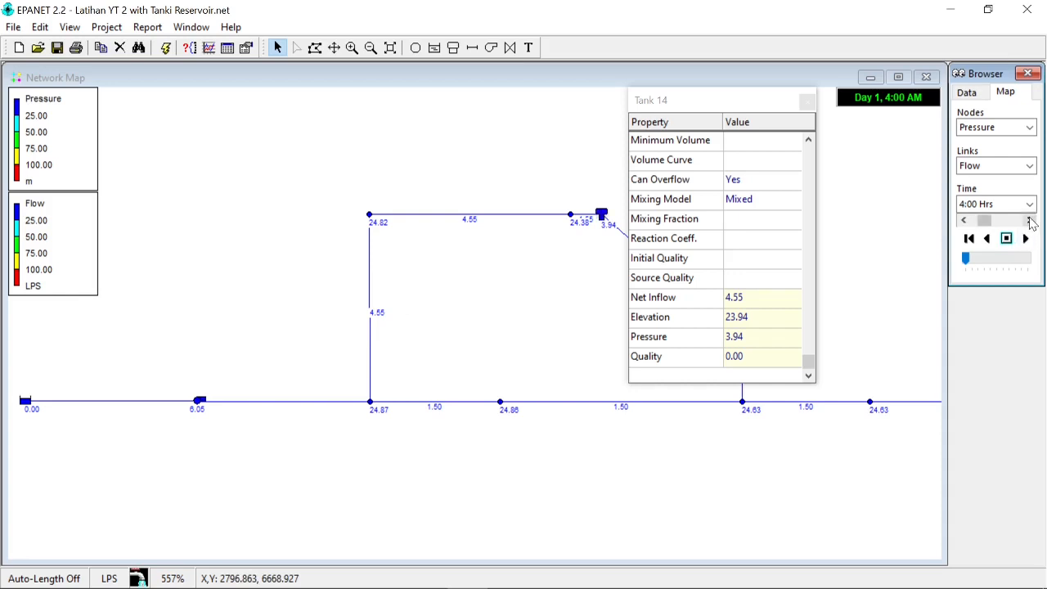
click(1029, 220)
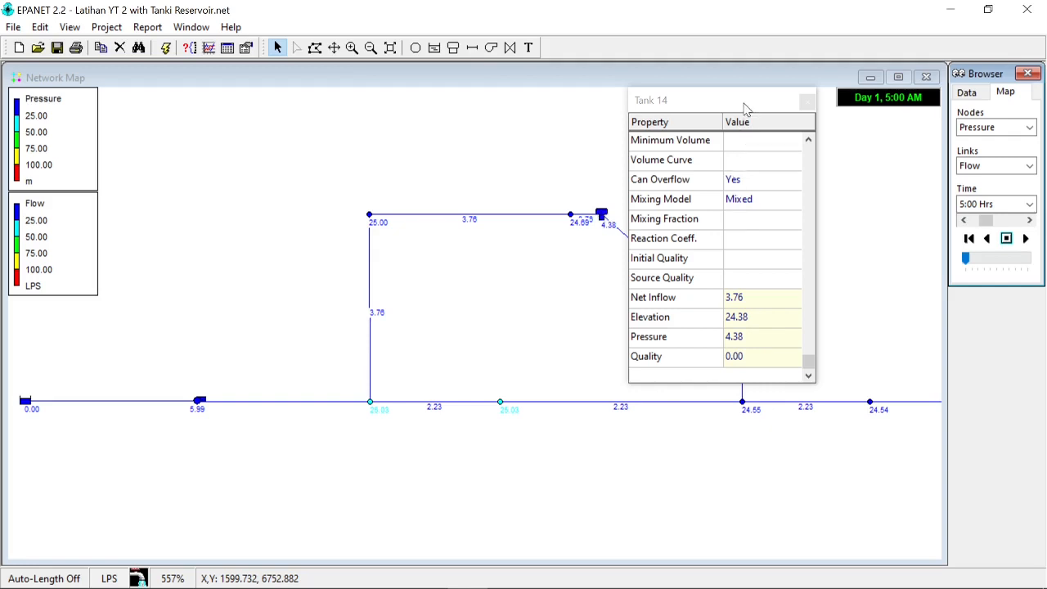
mouse_move(745, 103)
mouse_down()
mouse_move(772, 134)
mouse_move(791, 133)
mouse_move(756, 117)
mouse_up()
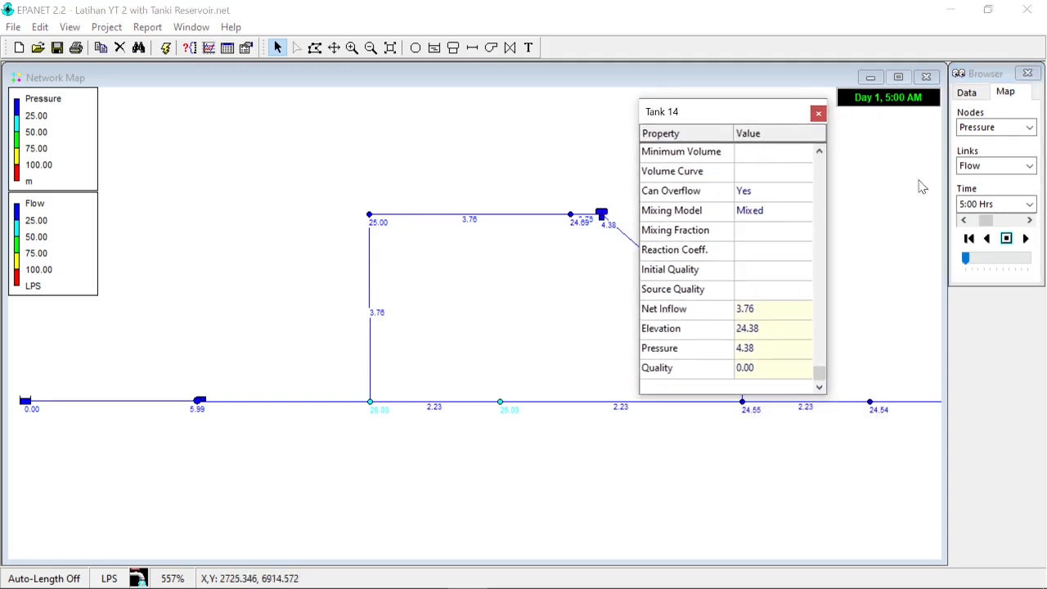
Compare the pump, pipe and tank results at 5:00 and 6:00 Hrs, and uncover the tank's outlet pipe at 6:00 Hrs.
click(1030, 220)
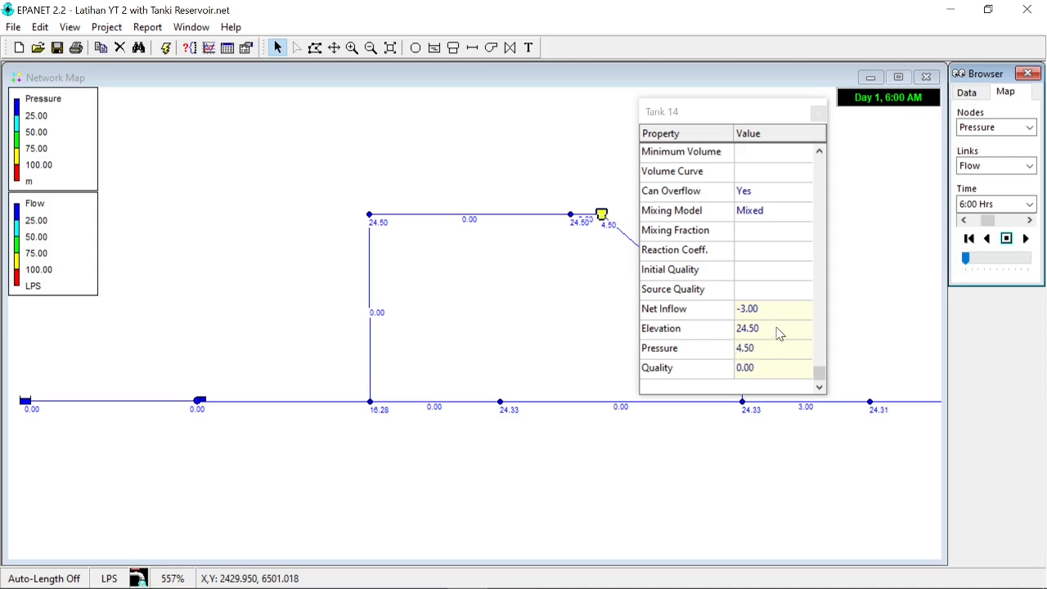
click(965, 221)
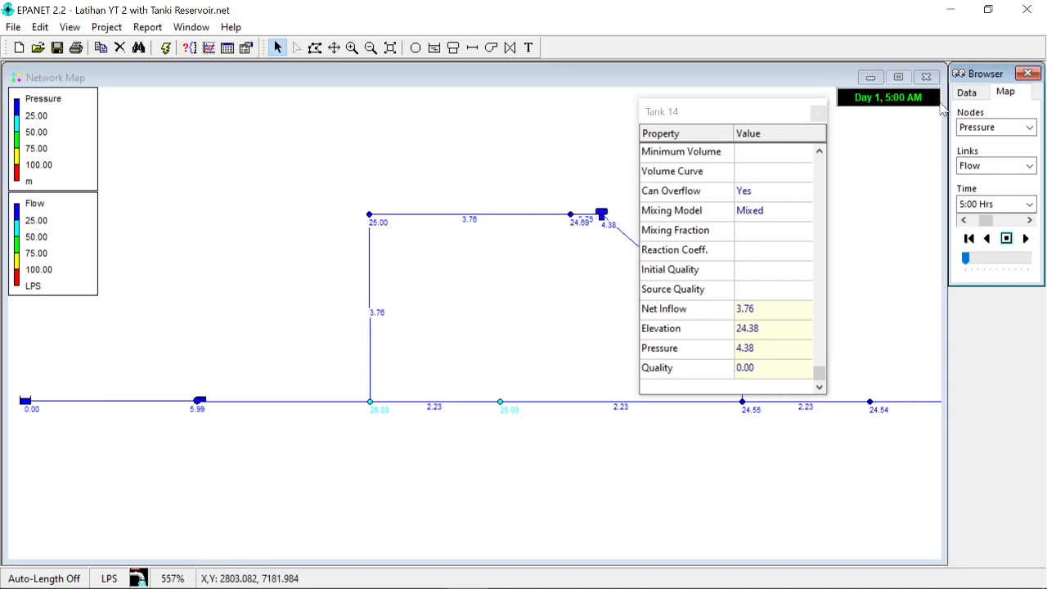
click(1029, 220)
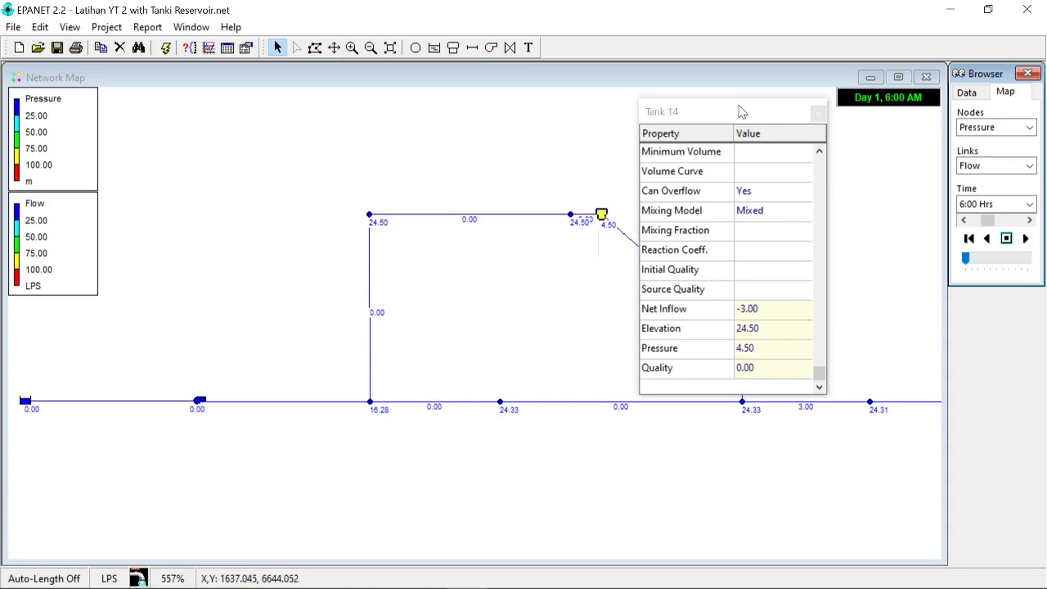
drag(732, 111, 344, 179)
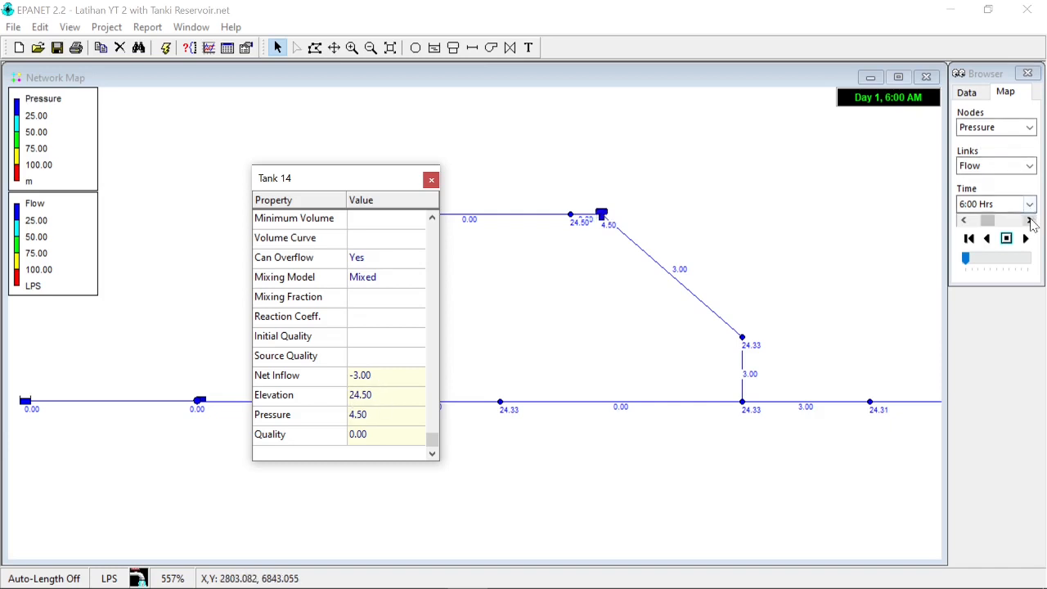
Advance the results hourly from 6:00 to 17:00 Hrs, following tank 14's outflow and level and the outlet pipe's flow.
click(1030, 221)
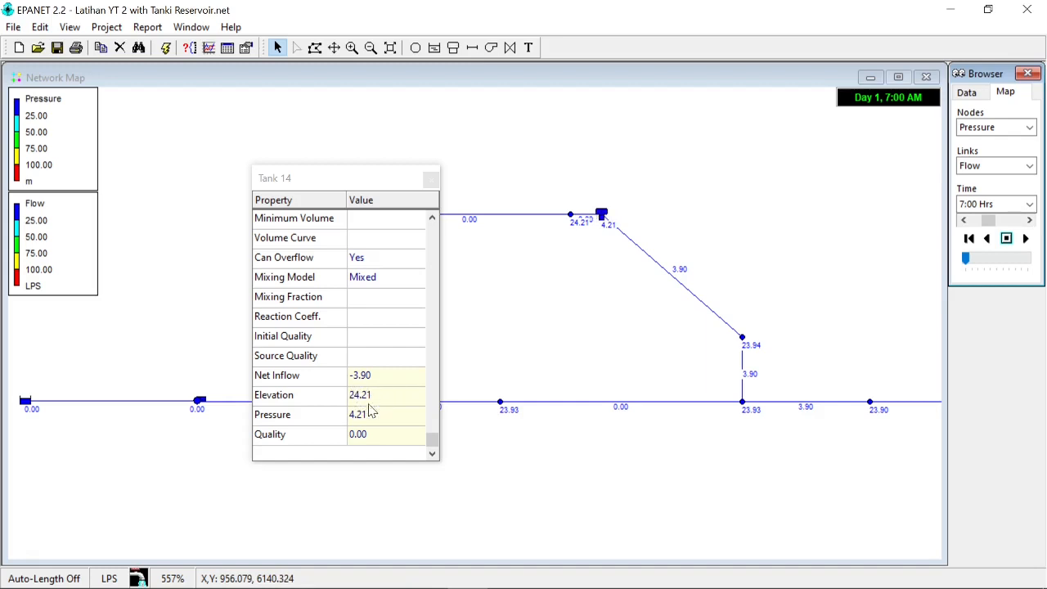
click(1029, 220)
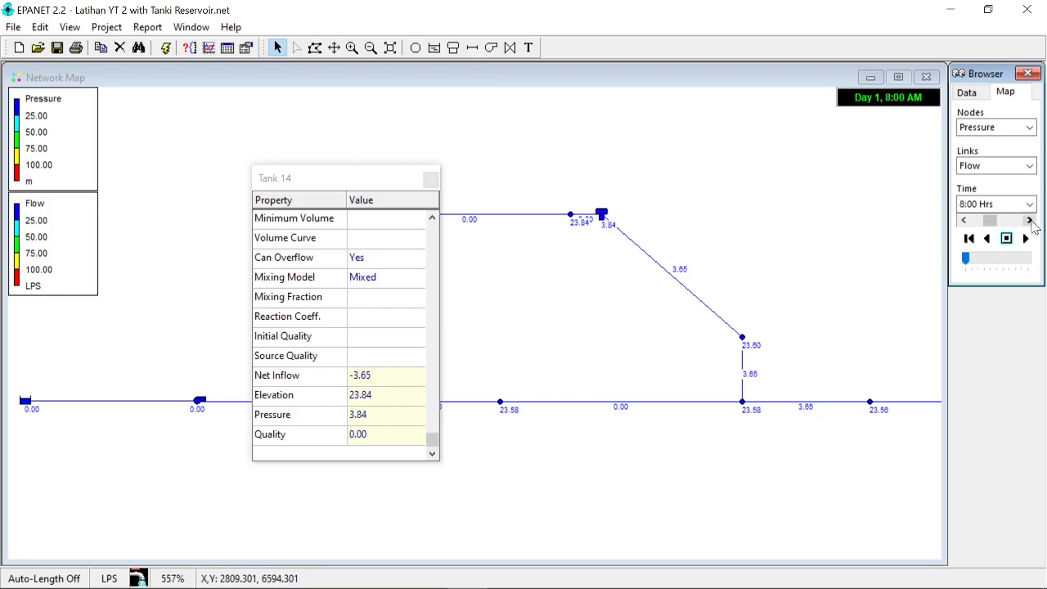
click(1030, 220)
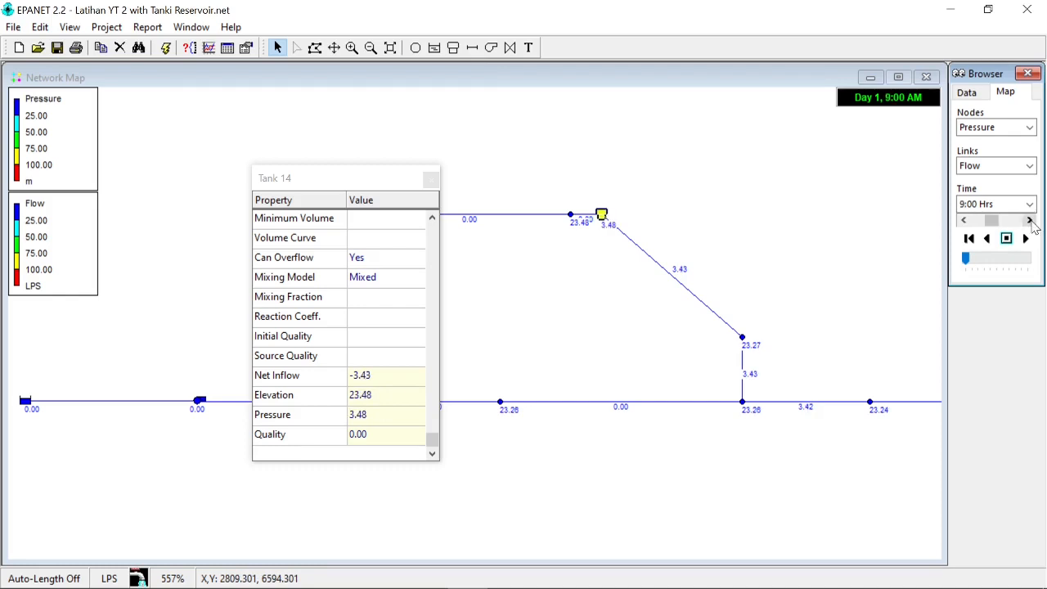
click(1029, 220)
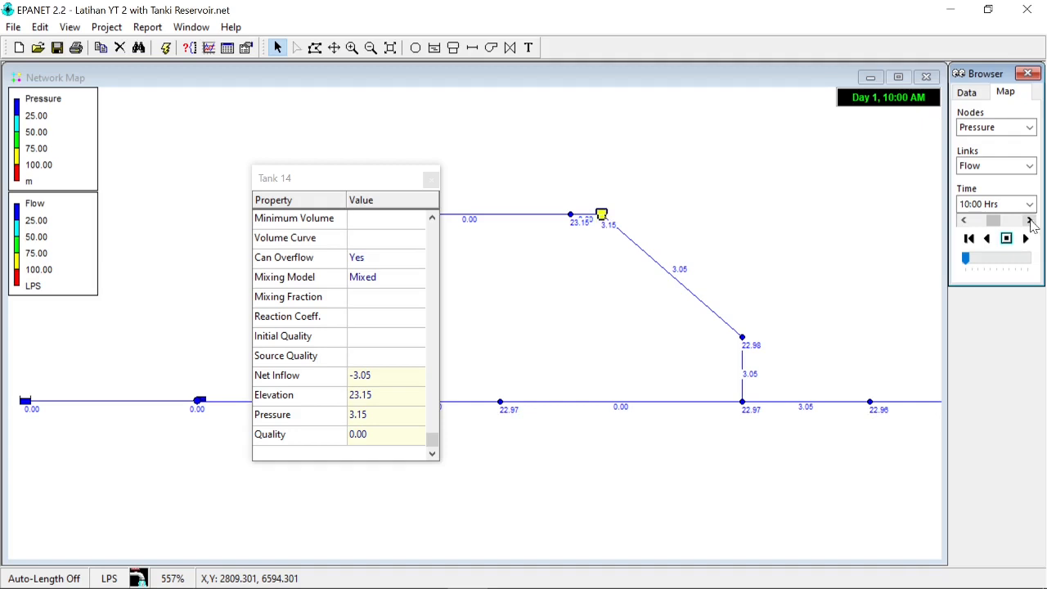
click(1029, 220)
click(1029, 220)
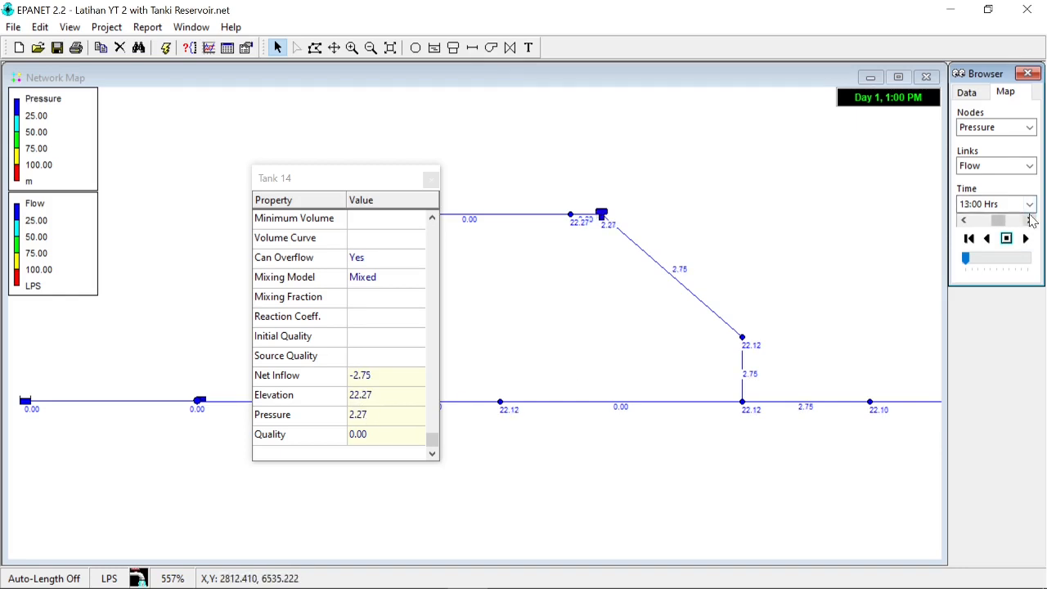
click(1030, 220)
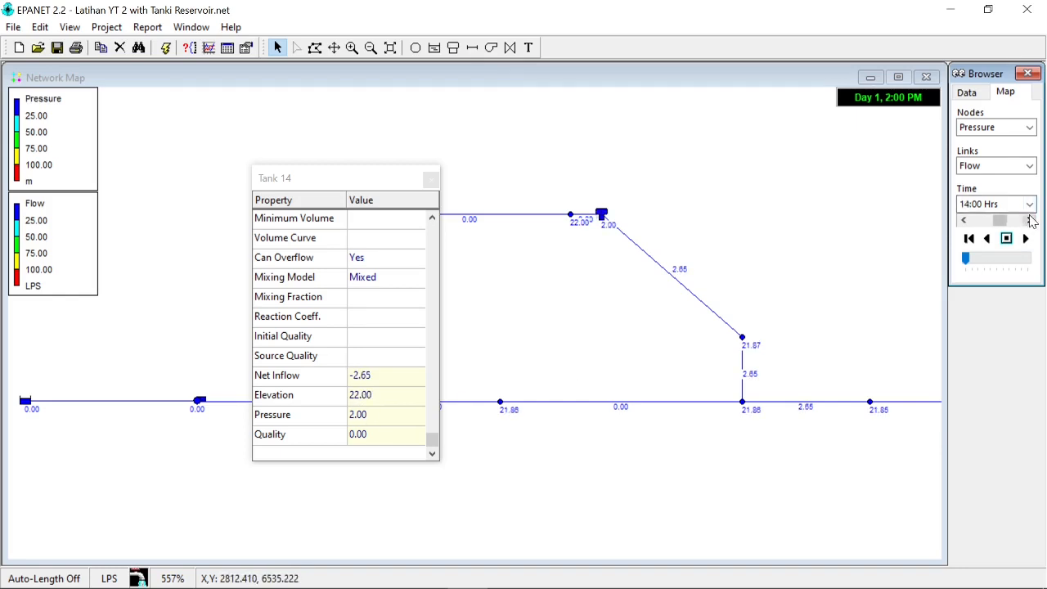
click(1030, 220)
click(1030, 220)
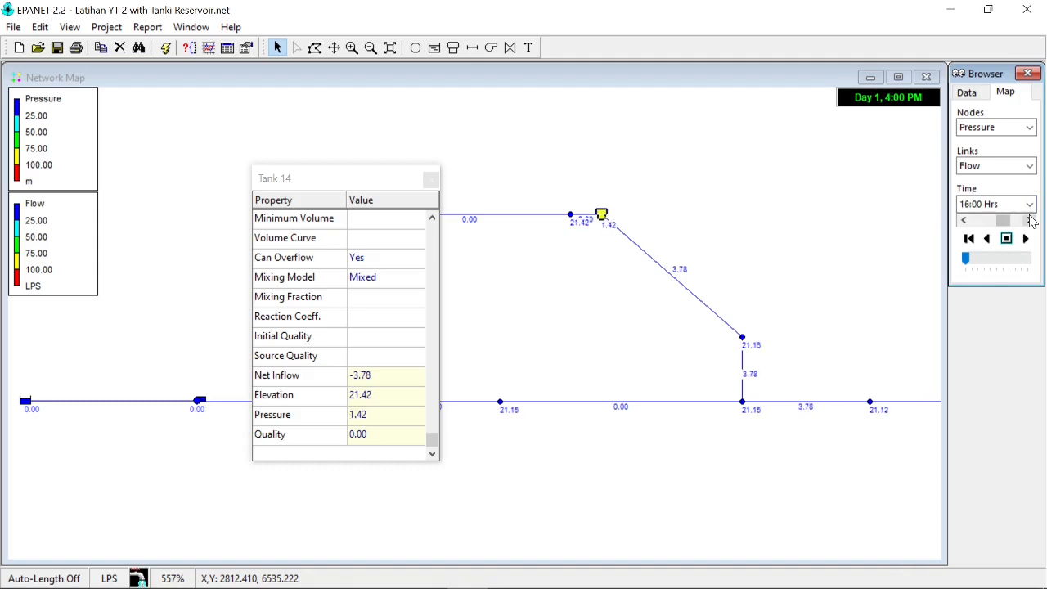
click(1030, 220)
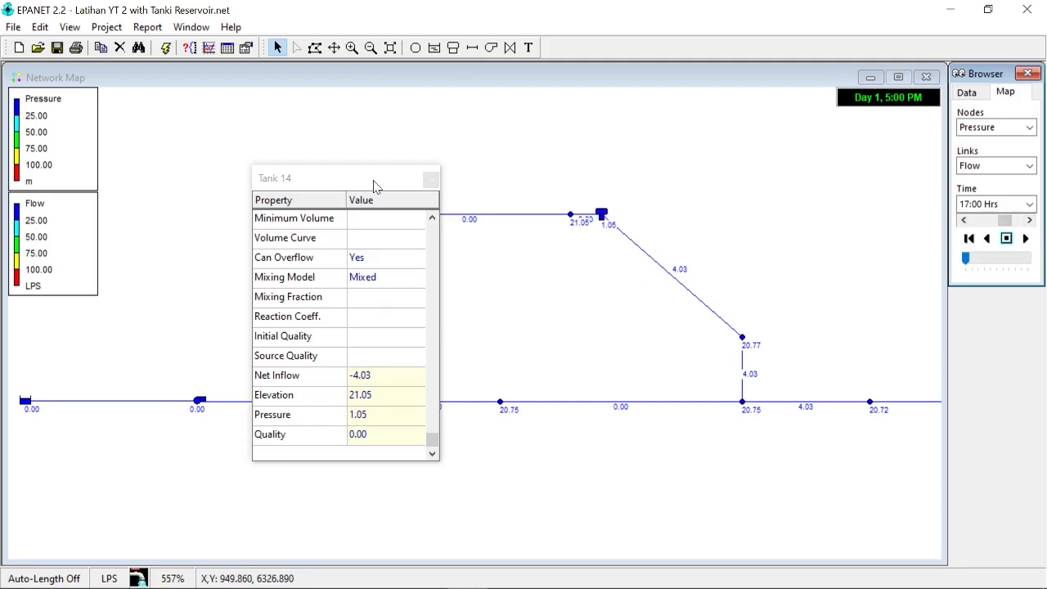
Move the tank 14 properties off the main line and step the results to 20:00 Hrs, checking its elevation and pressure.
drag(362, 182, 499, 96)
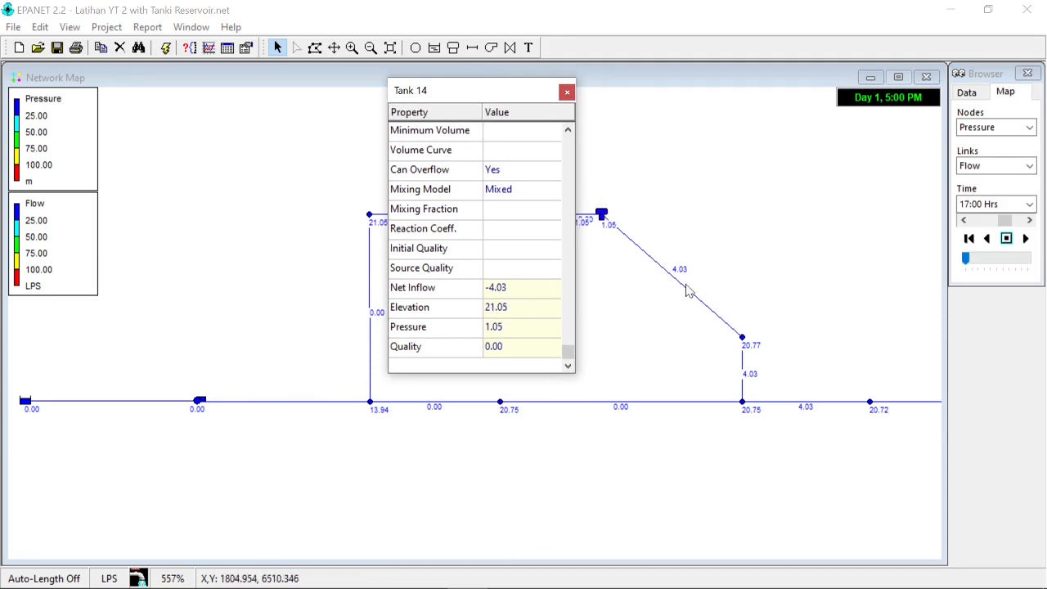
click(1030, 220)
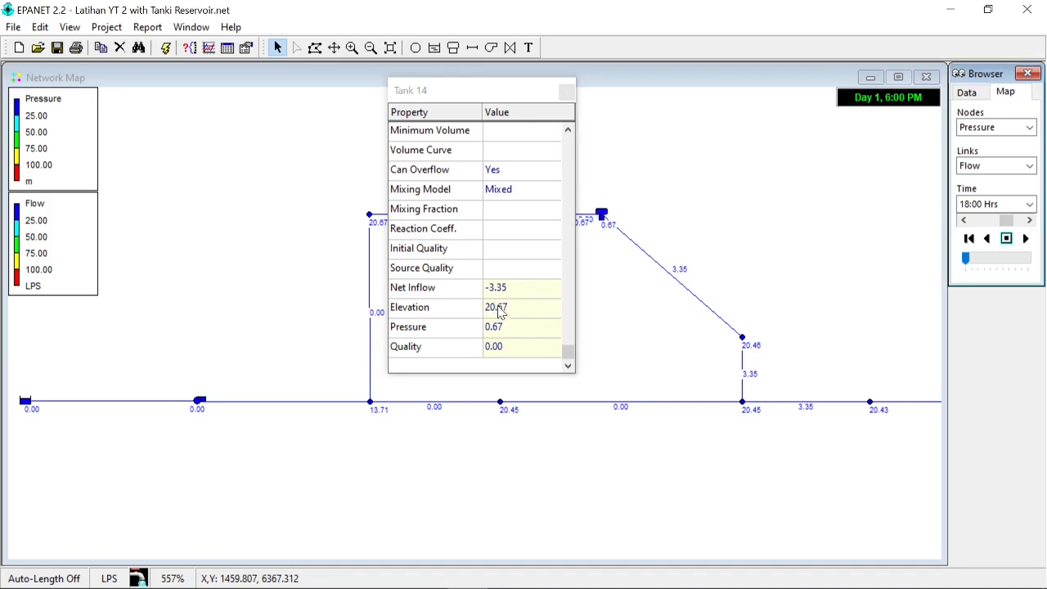
click(1029, 220)
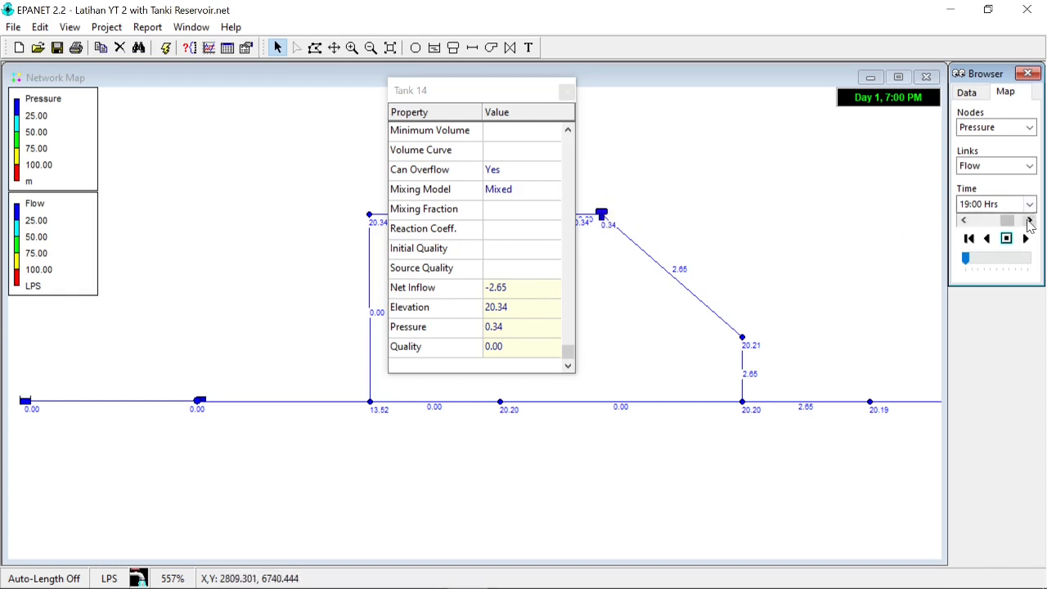
click(1029, 220)
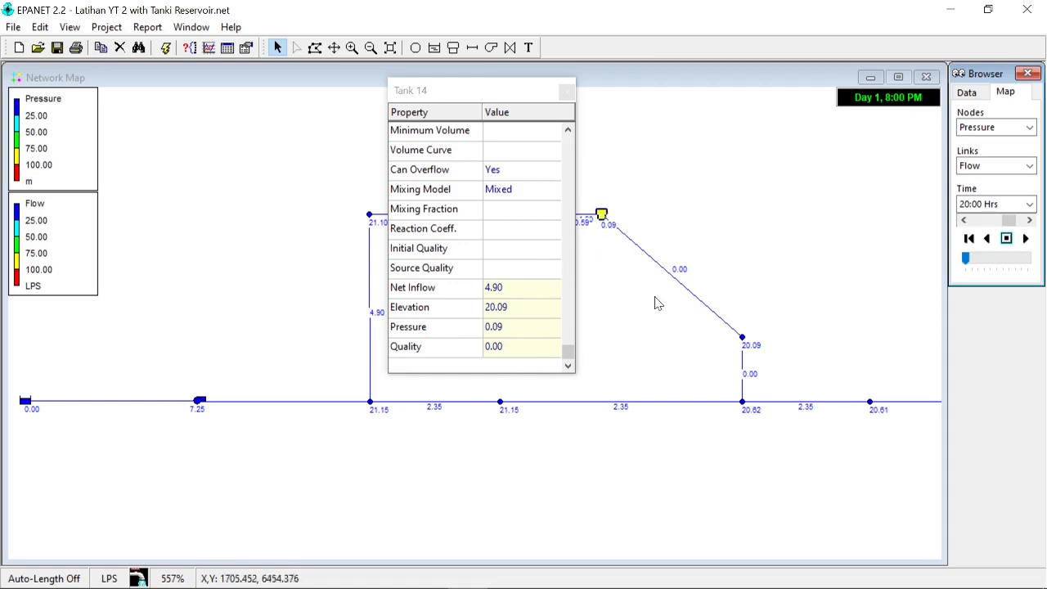
Uncover the tank's inlet line and inspect the flows in the inlet pipe, main pipe and pump at 20:00 Hrs.
drag(517, 92, 791, 148)
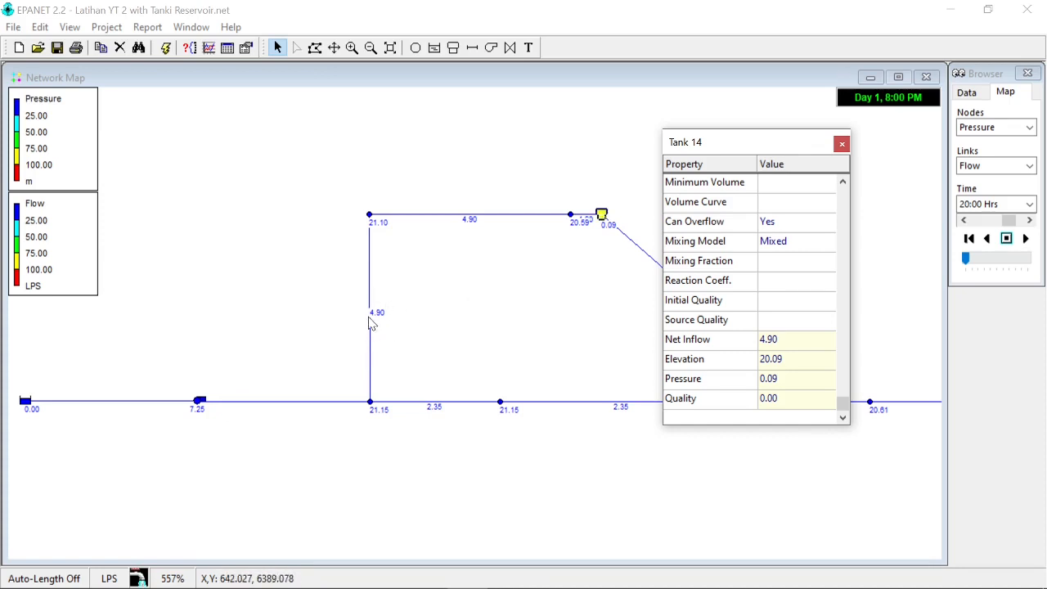
mouse_move(370, 320)
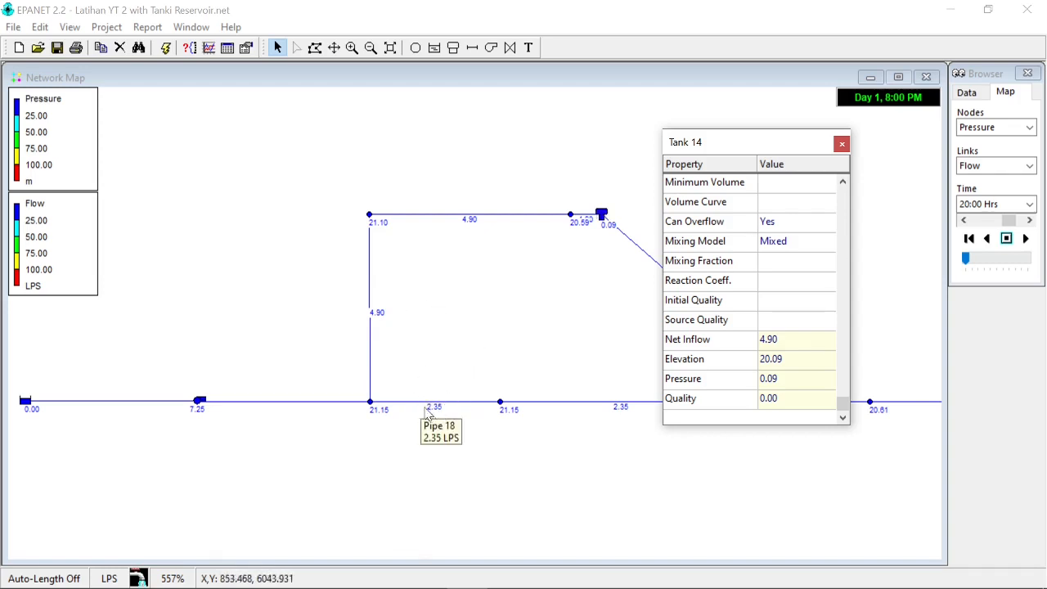
mouse_move(199, 407)
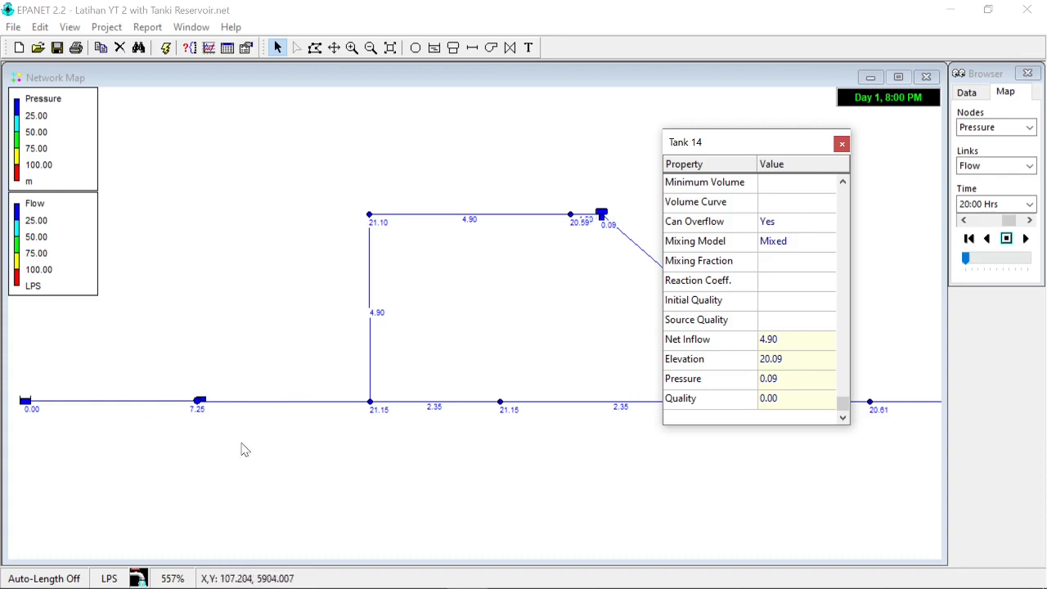
Advance the results to 22:00 Hrs and place the tank 14 properties clear of both its inlet and outlet pipes.
drag(717, 143, 384, 150)
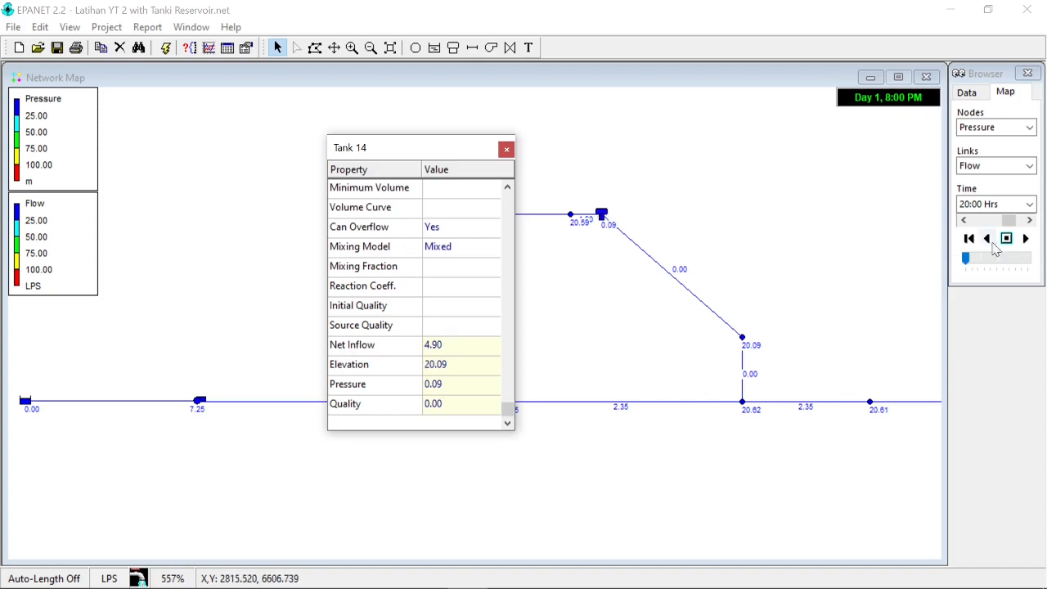
click(1030, 220)
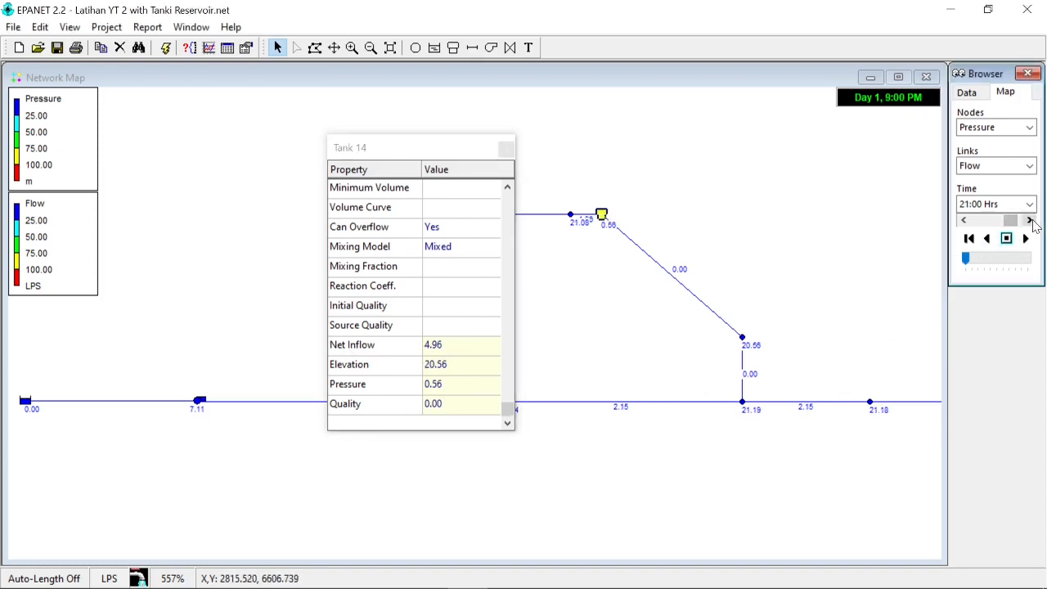
click(1029, 220)
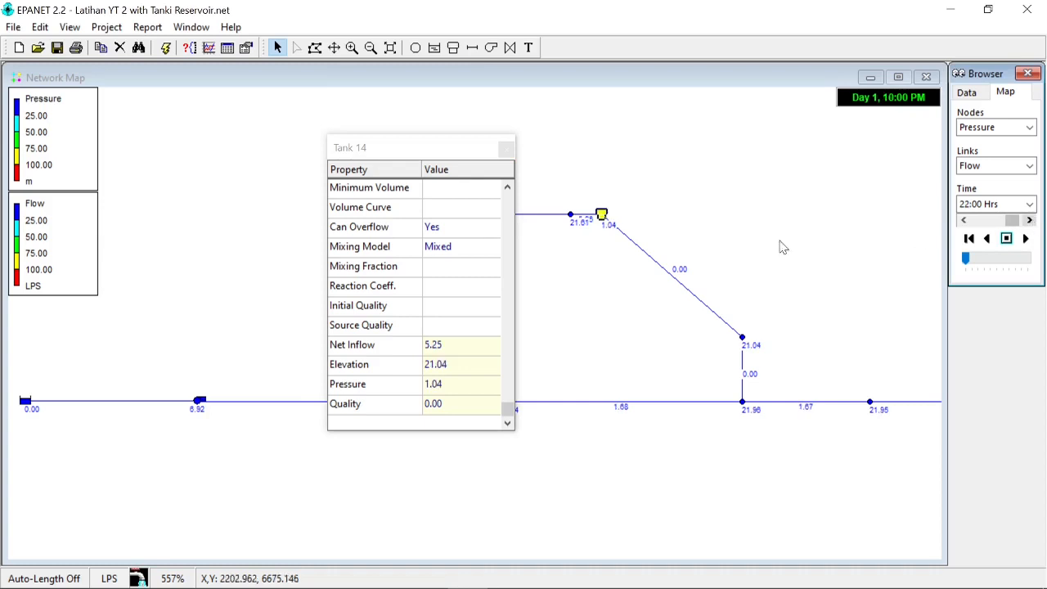
drag(449, 153, 284, 171)
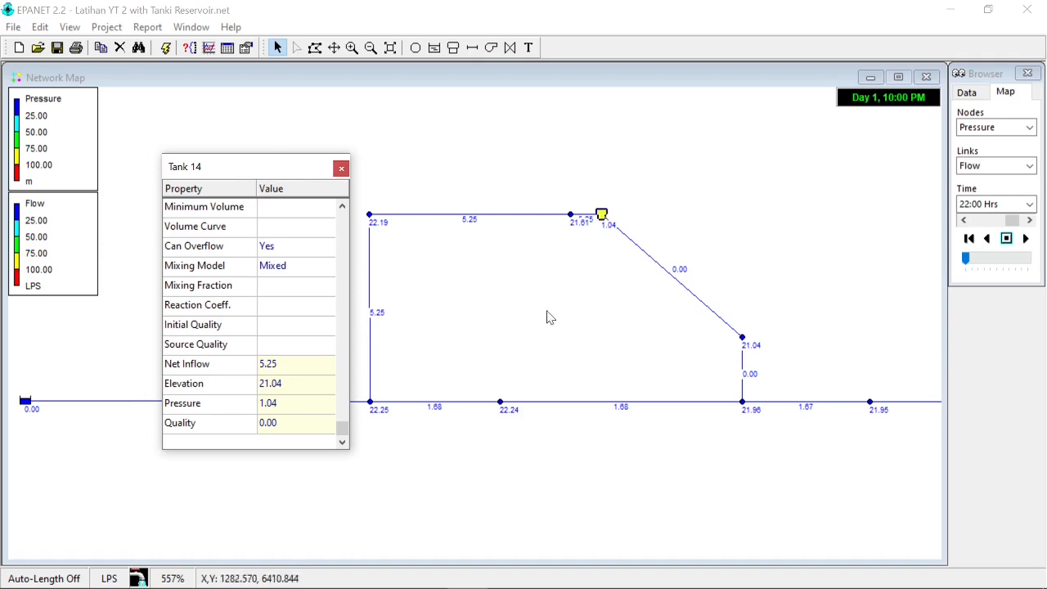
Advance the results to 24:00 Hrs and compare tank 14's net inflow, elevation and pressure with the inlet pipe's flow.
mouse_move(262, 174)
mouse_down()
mouse_move(514, 152)
mouse_move(191, 185)
mouse_move(250, 178)
mouse_up()
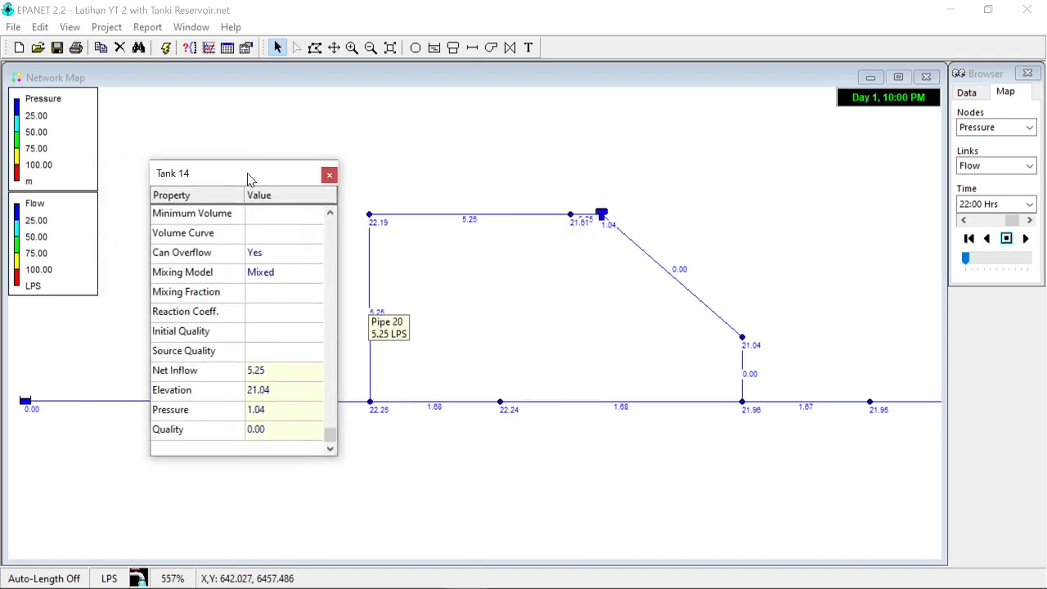
click(1030, 220)
click(1030, 220)
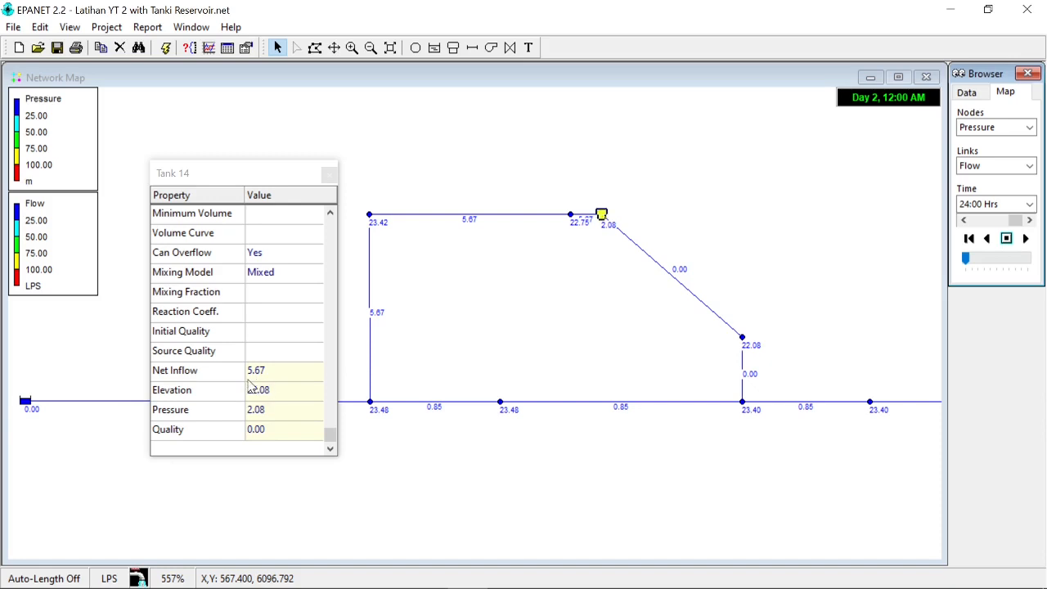
drag(278, 175, 301, 173)
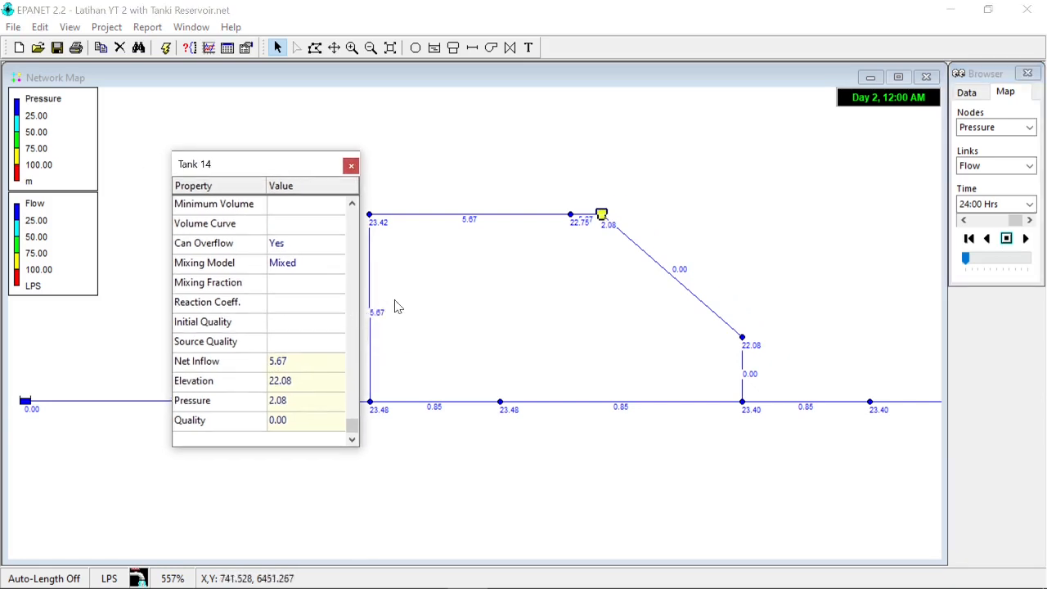
mouse_move(373, 328)
mouse_move(295, 173)
mouse_down()
mouse_move(324, 183)
mouse_move(293, 154)
mouse_up()
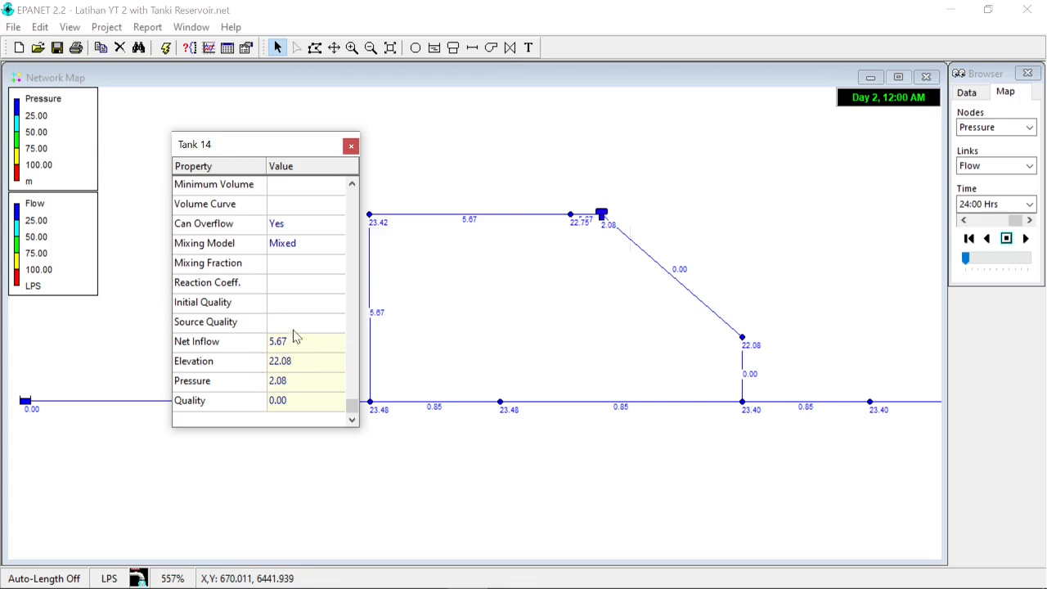
Close the tank 14 properties and bring the whole network into view on the map.
drag(300, 154, 469, 140)
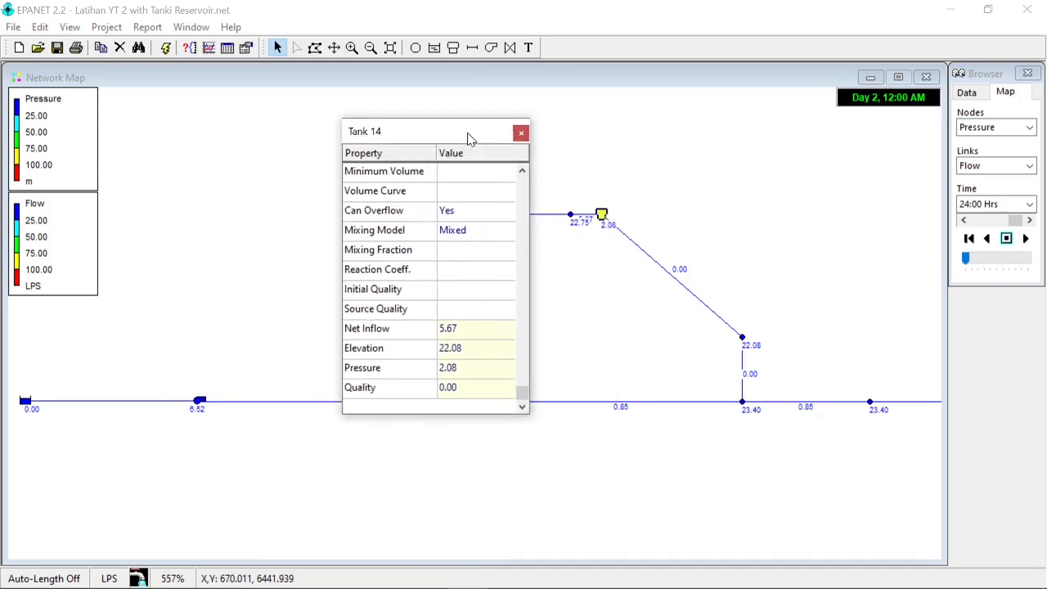
click(1027, 220)
click(521, 132)
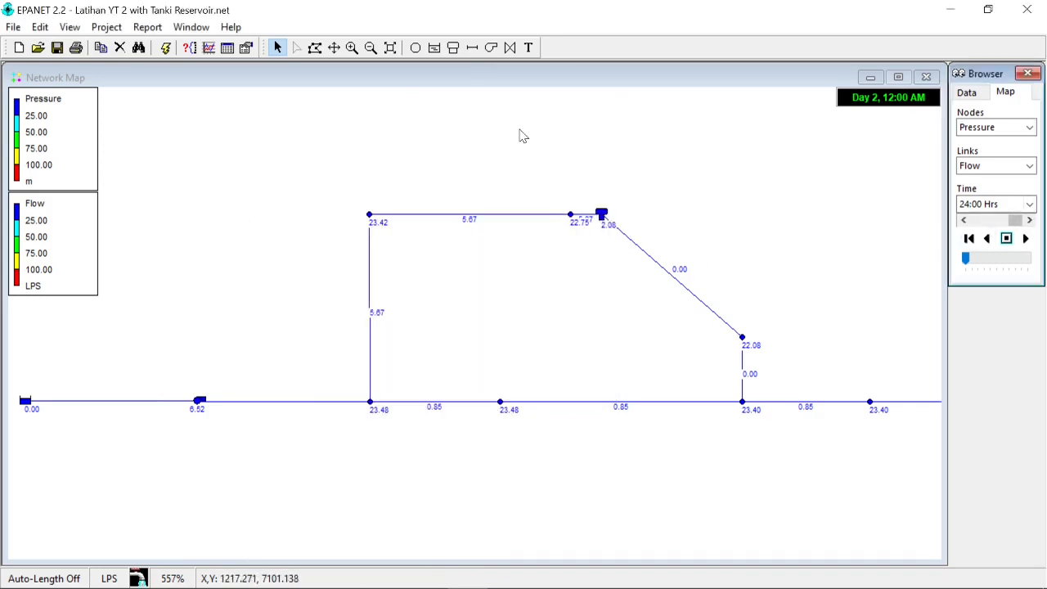
click(371, 47)
click(777, 445)
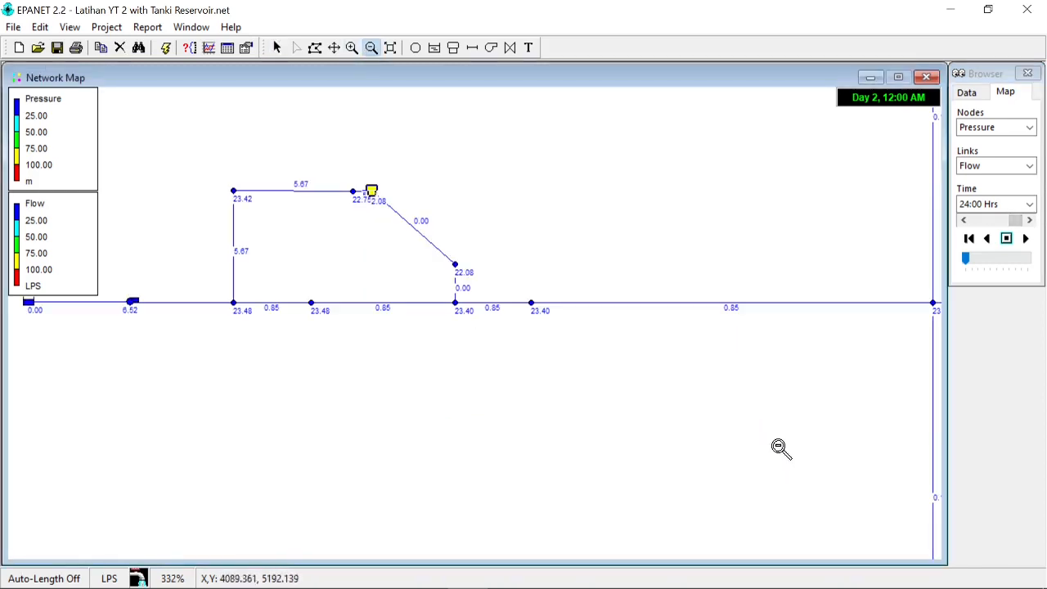
click(680, 413)
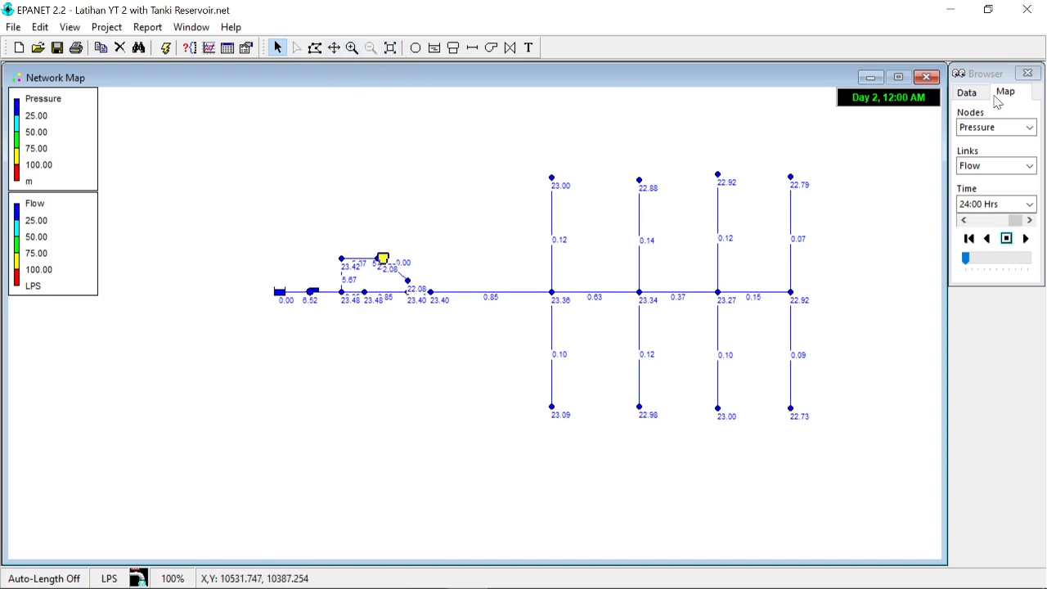
Animate the hourly results from 0:00 Hrs over the whole network, follow tank 14's properties beside it, and close them.
click(970, 239)
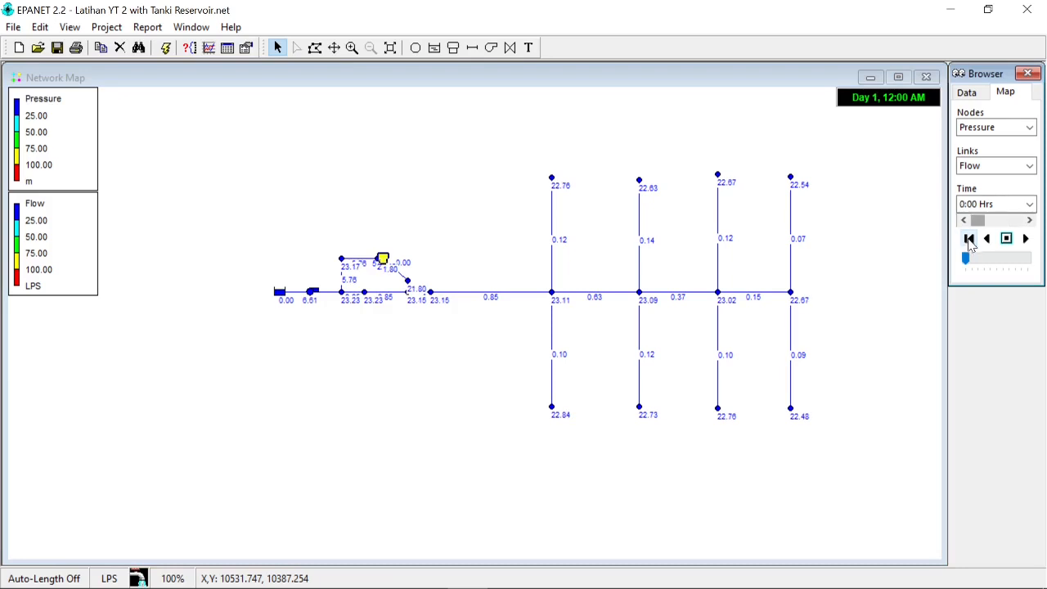
click(1026, 239)
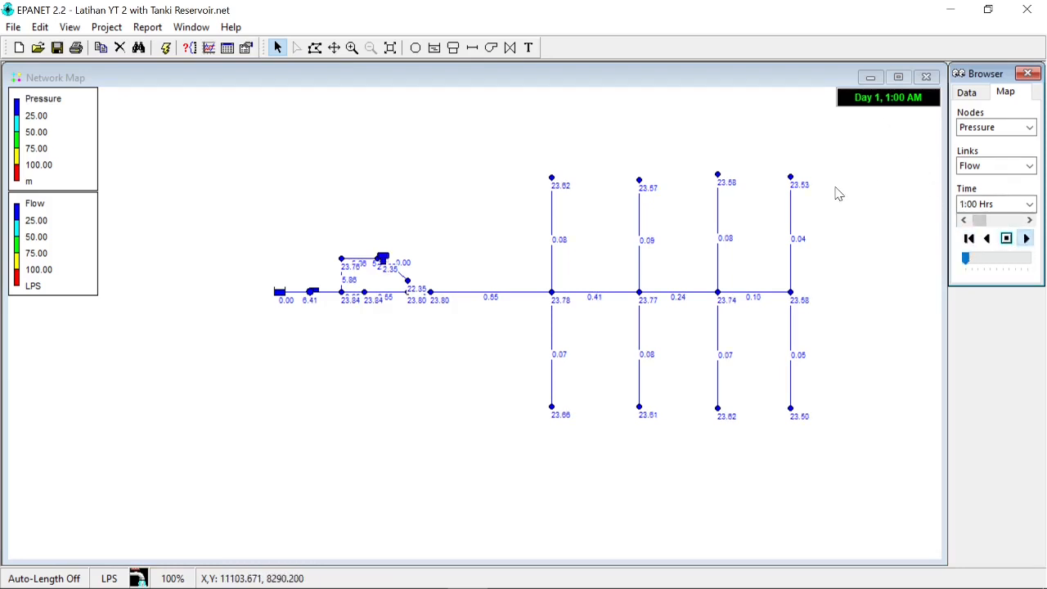
click(382, 259)
double_click(382, 260)
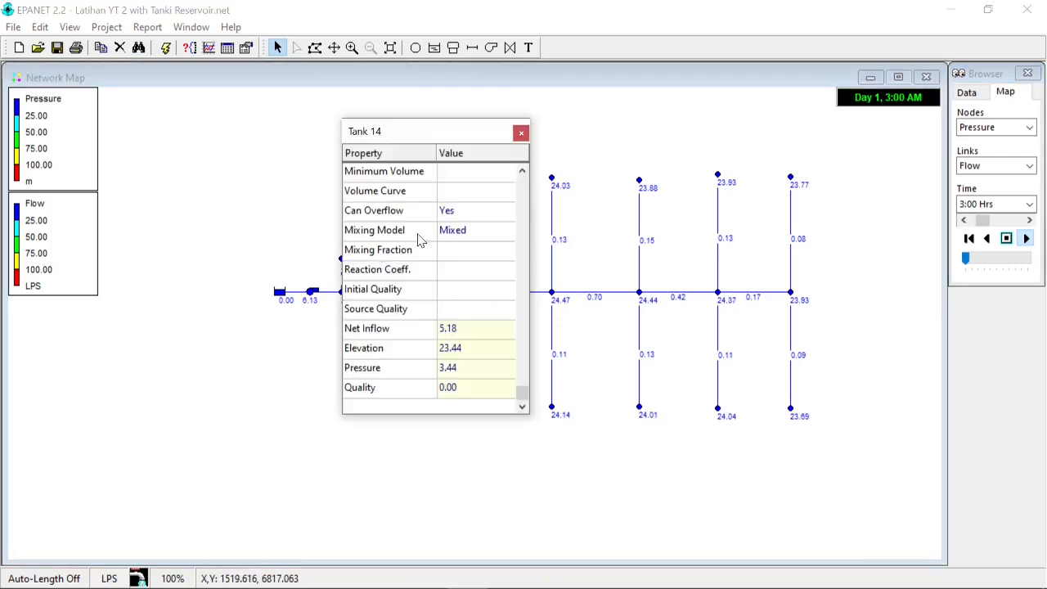
drag(440, 128, 139, 114)
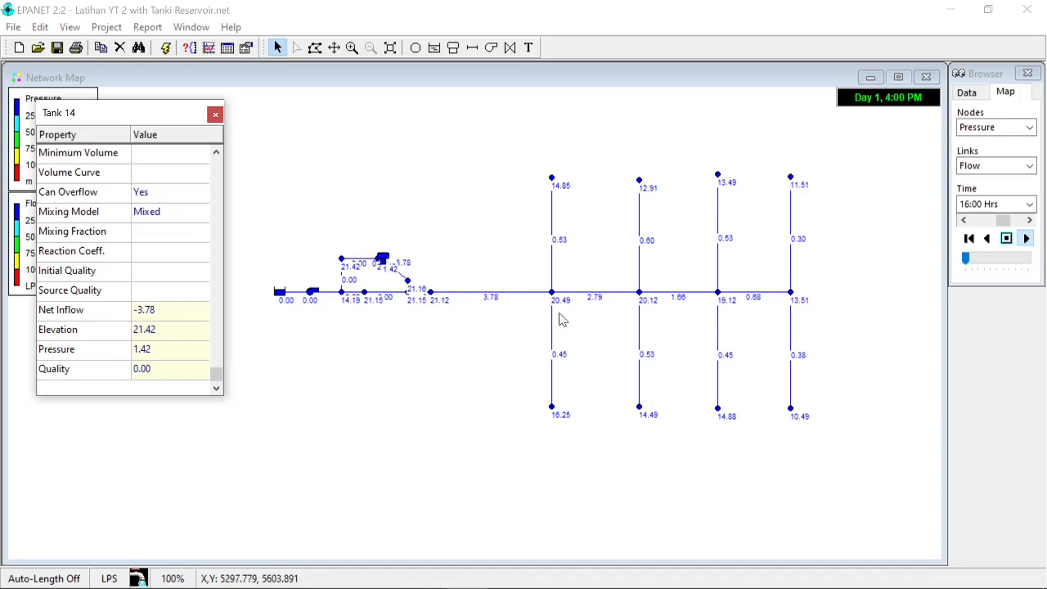
drag(161, 130, 223, 141)
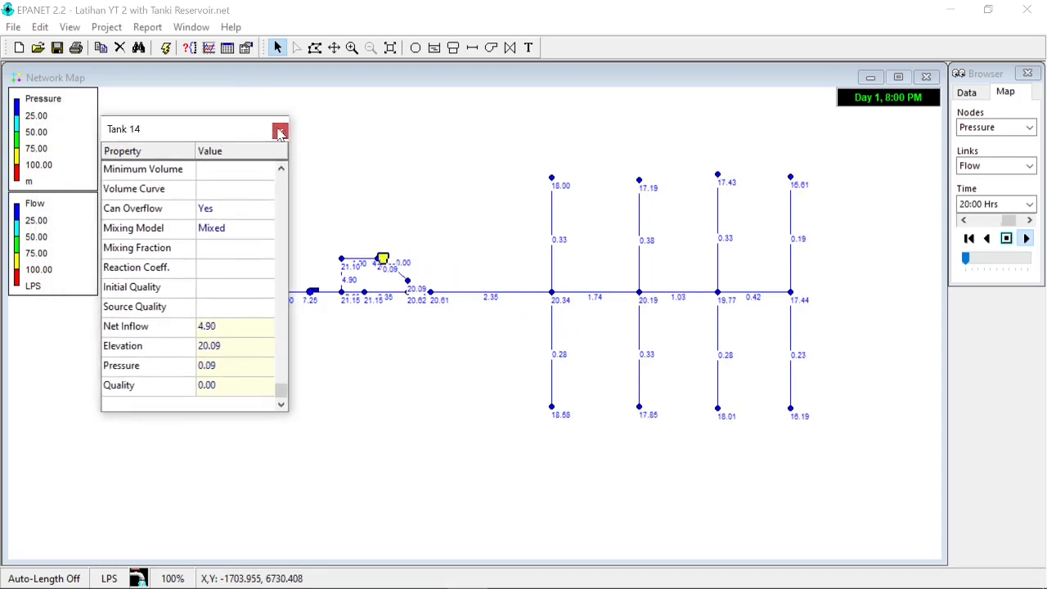
click(281, 129)
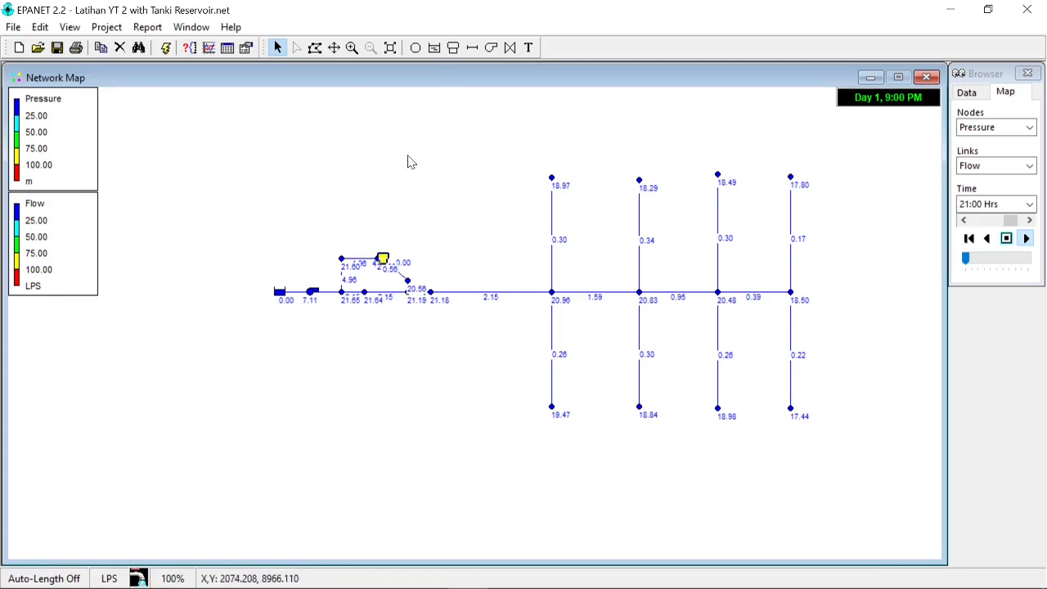